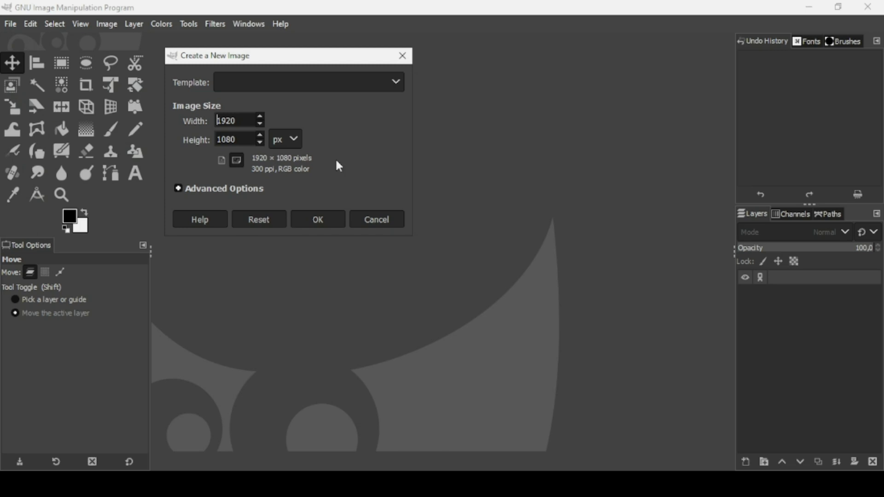
- Create a new blank image of 1920 × 1080 px
{"action": "left_click", "coordinate": [333, 219]}
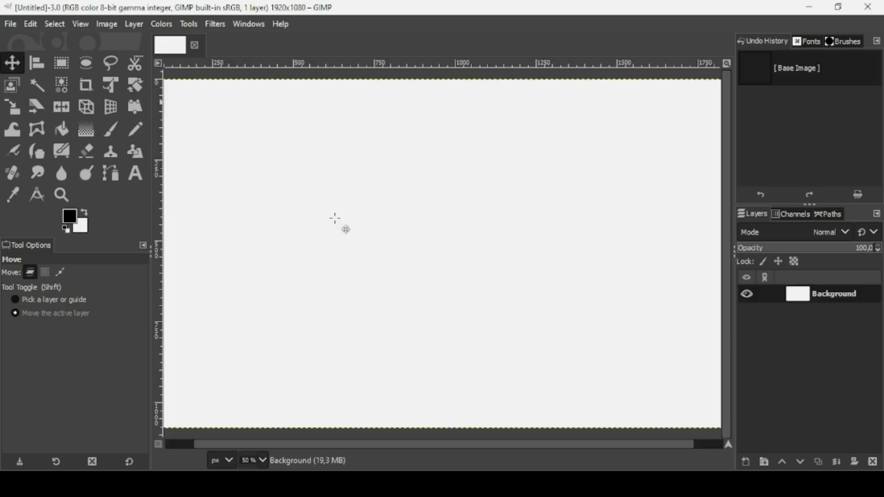
{"action": "key", "text": "minus"}
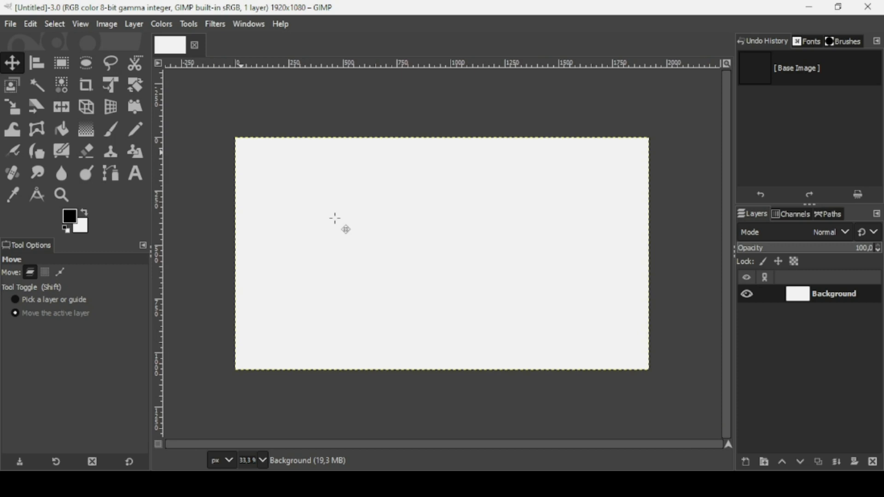
- Set up the Gradient tool with the FG to BG (RGB) gradient and set the foreground color to grey b0b0b0
{"action": "left_click", "coordinate": [81, 135]}
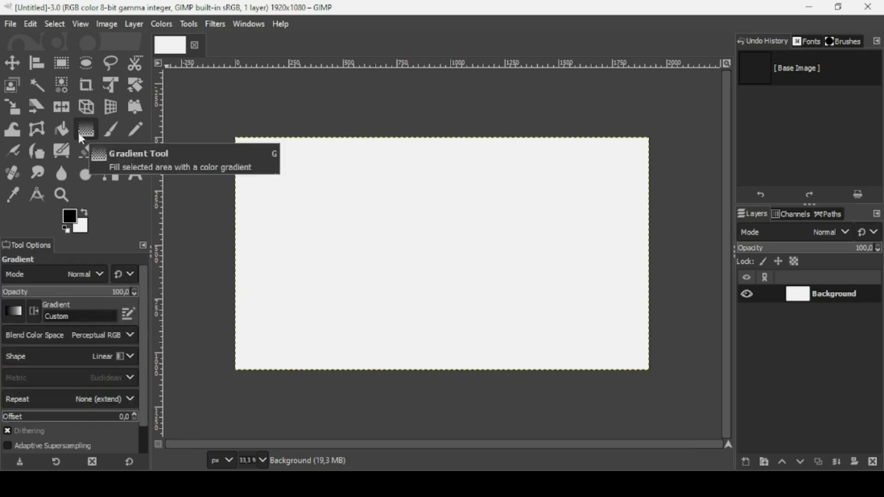
{"action": "left_click", "coordinate": [15, 313]}
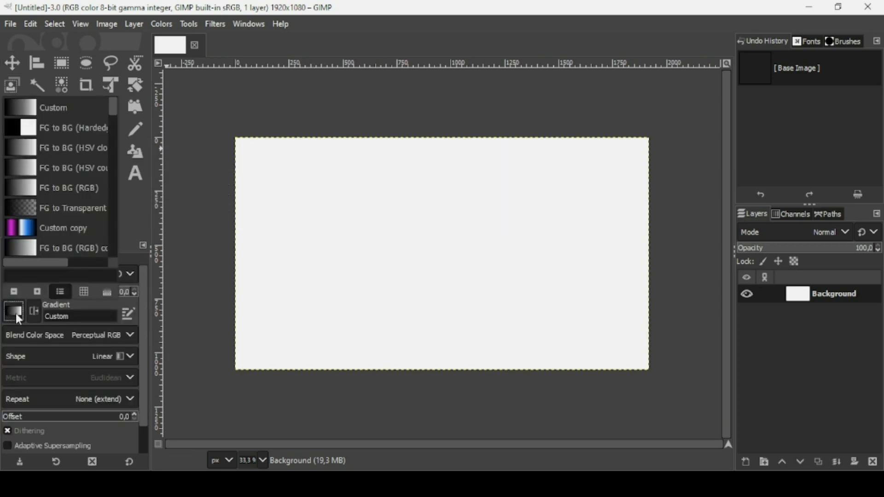
{"action": "left_click", "coordinate": [84, 193]}
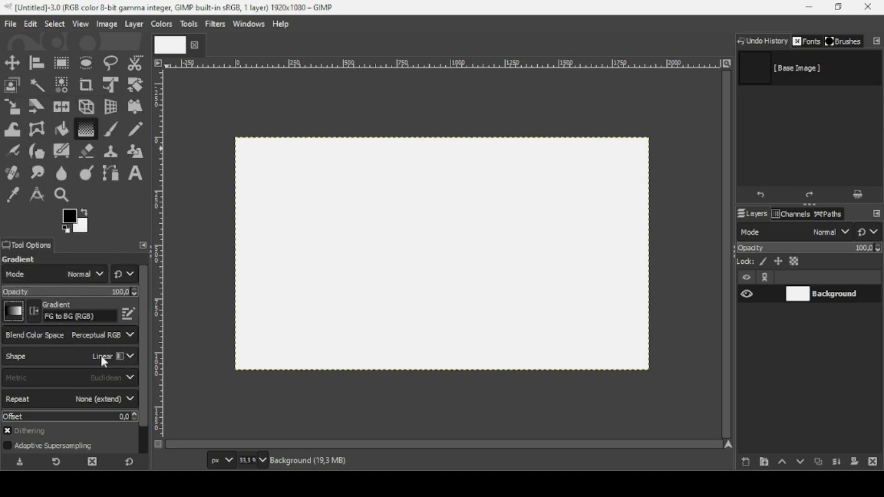
{"action": "left_click", "coordinate": [69, 218]}
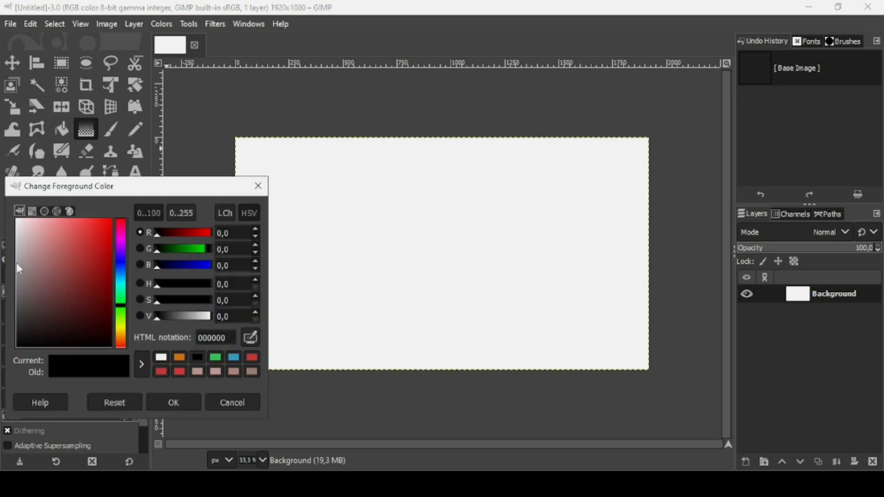
{"action": "left_click_drag", "start_coordinate": [17, 264], "coordinate": [12, 258]}
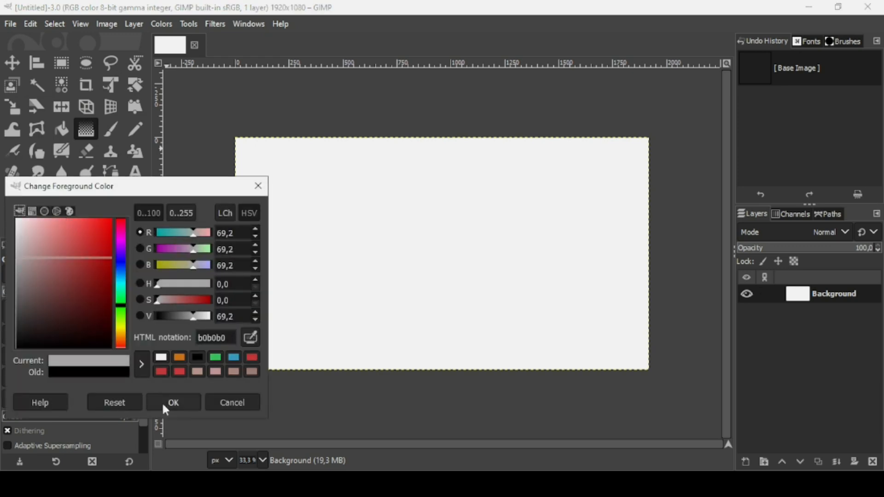
{"action": "left_click", "coordinate": [174, 404]}
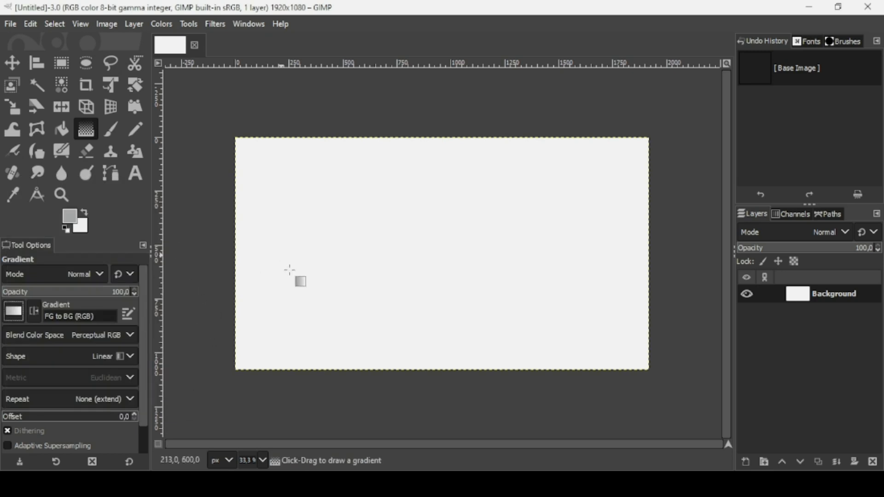
- Fill the background with a horizontal linear gradient from white to grey, swapping the colors and extending both endpoints to about X -297 and 2715 px
{"action": "left_click_drag", "start_coordinate": [232, 266], "coordinate": [699, 266]}
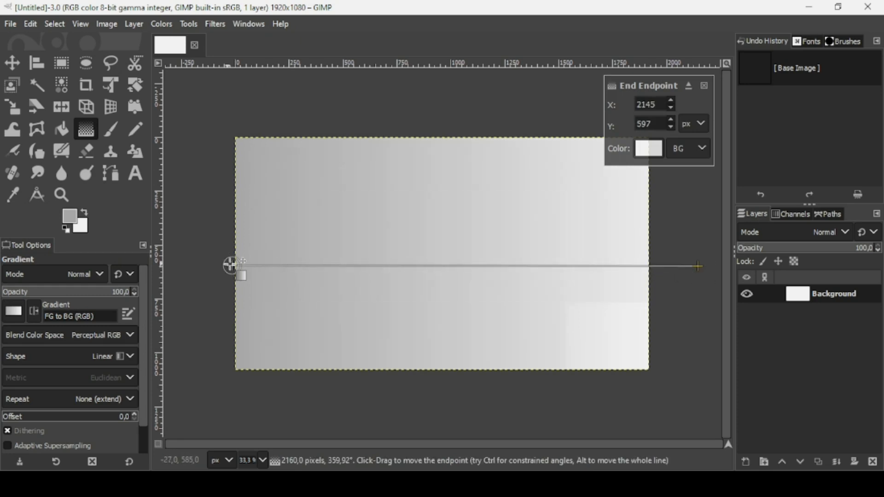
{"action": "left_click_drag", "start_coordinate": [232, 266], "coordinate": [171, 266]}
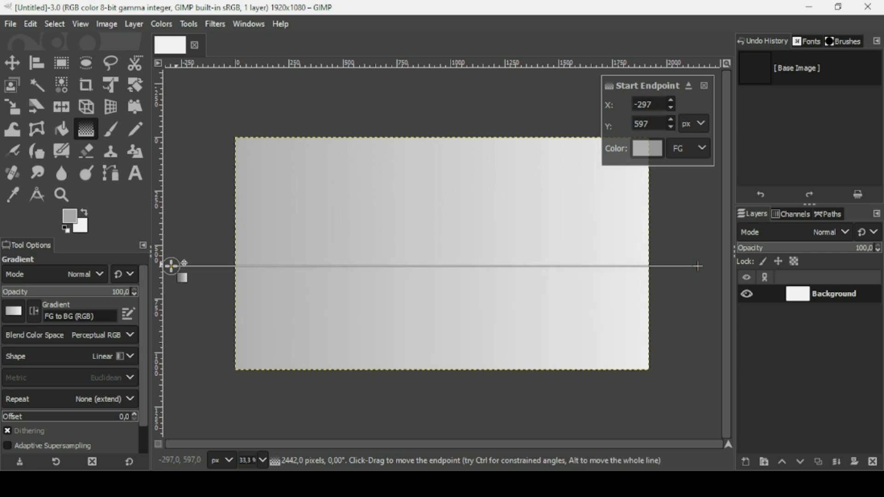
{"action": "left_click", "coordinate": [86, 213]}
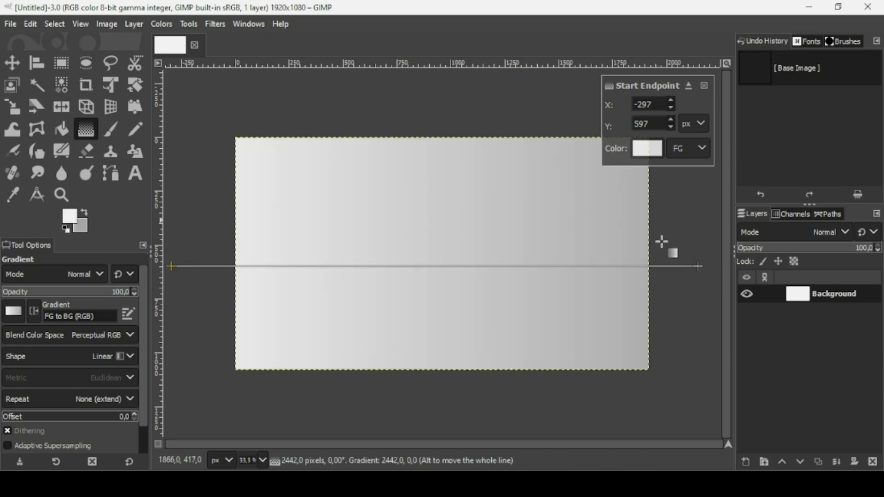
{"action": "left_click_drag", "start_coordinate": [699, 265], "coordinate": [820, 269]}
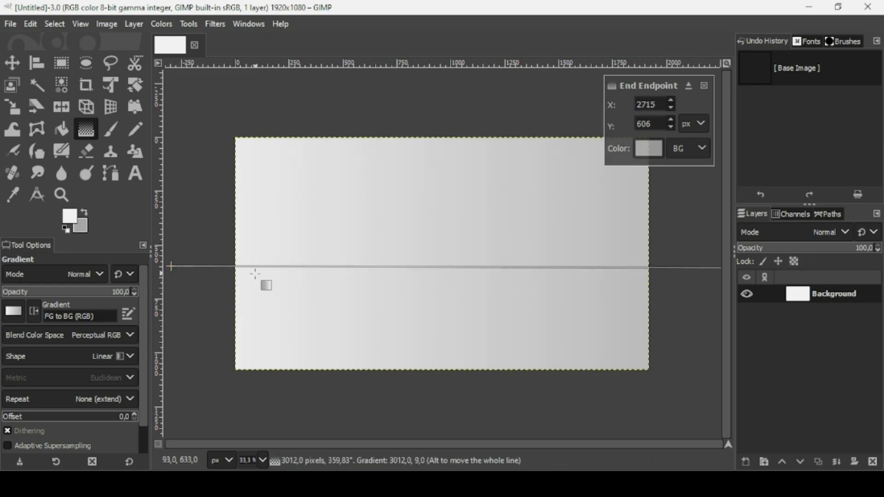
{"action": "left_click", "coordinate": [18, 65]}
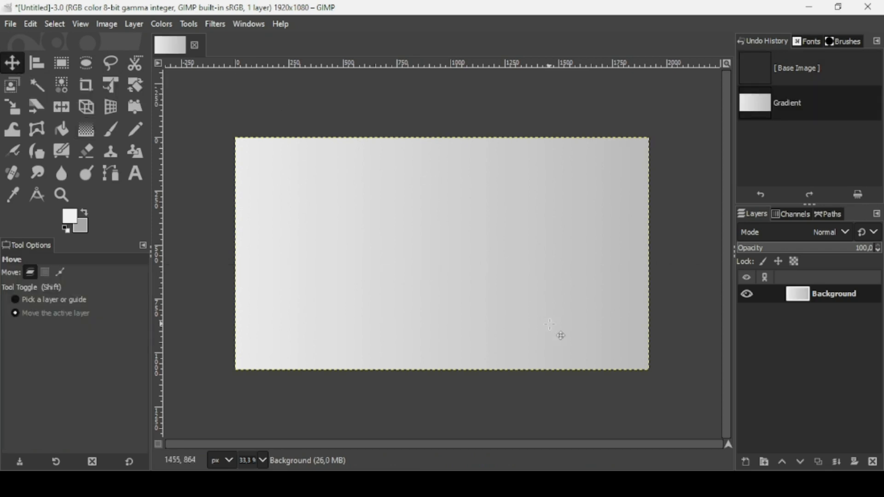
- Switch to File Explorer and bring klipartz.com(11).png into the GIMP image as a new layer
{"action": "key", "text": "alt+Tab"}
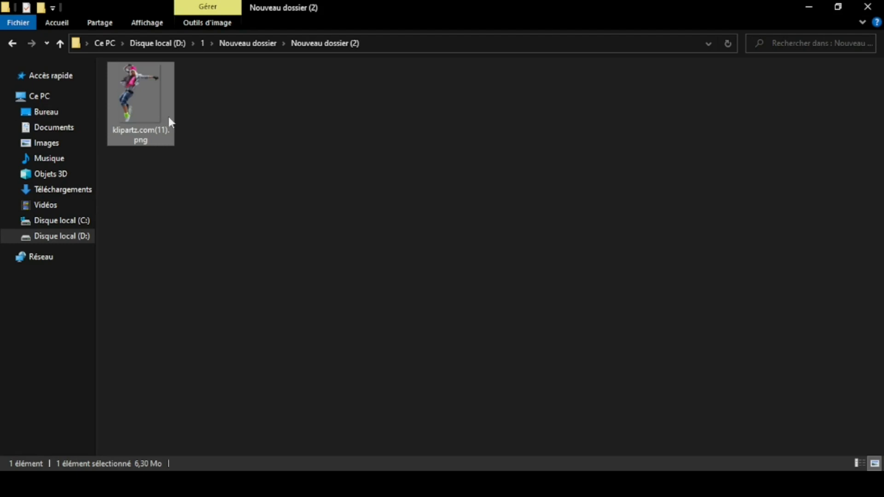
{"action": "left_click_drag", "start_coordinate": [146, 105], "coordinate": [545, 345]}
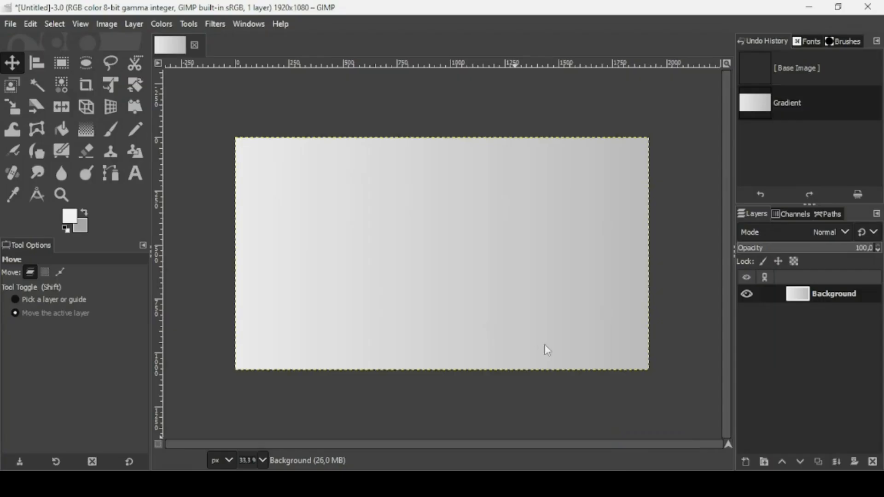
{"action": "left_click_drag", "start_coordinate": [510, 302], "coordinate": [510, 303]}
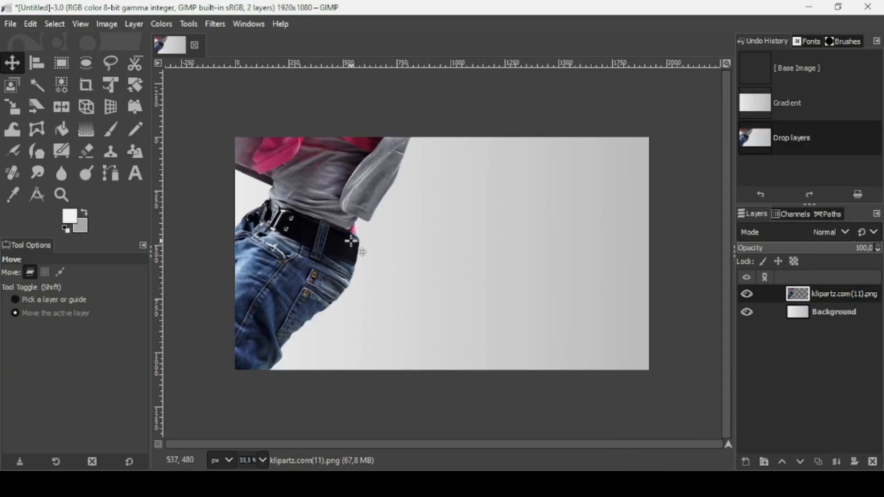
- Scale the dancer layer to one fifth of its width with the aspect ratio locked, giving 541 × 773 px
{"action": "left_click", "coordinate": [12, 108]}
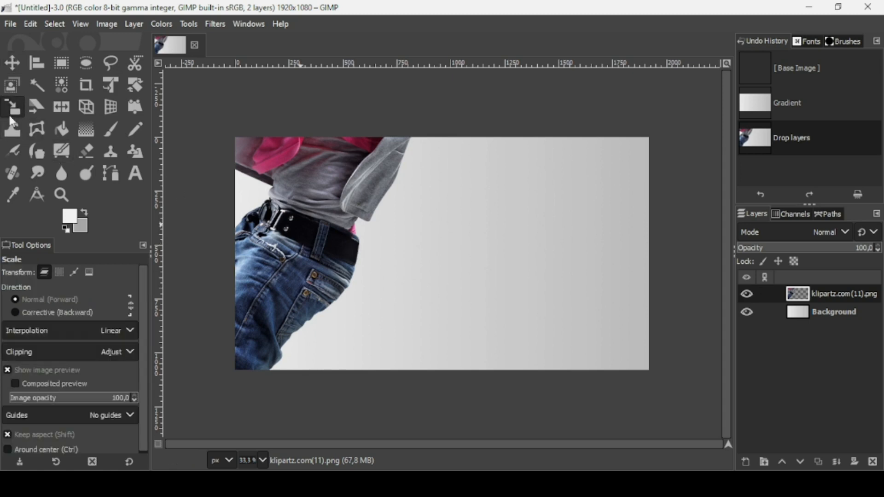
{"action": "left_click", "coordinate": [365, 217]}
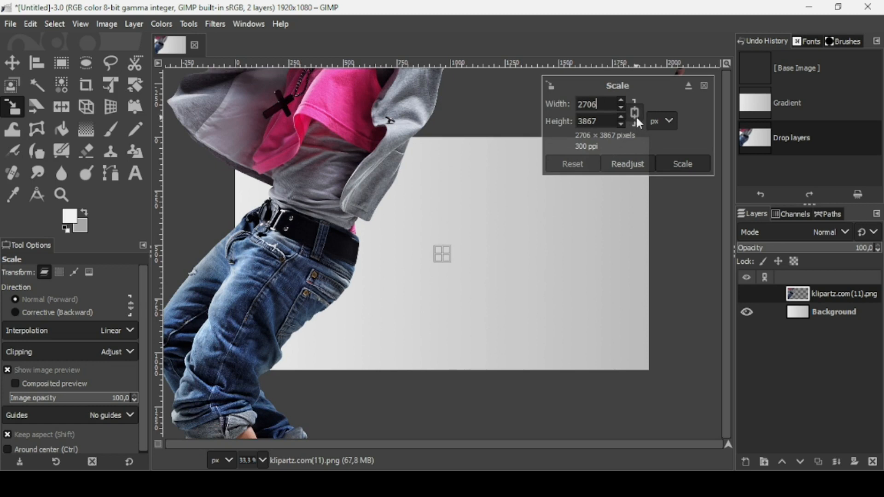
{"action": "left_click", "coordinate": [608, 102]}
{"action": "type", "text": "/5"}
{"action": "key", "text": "Return"}
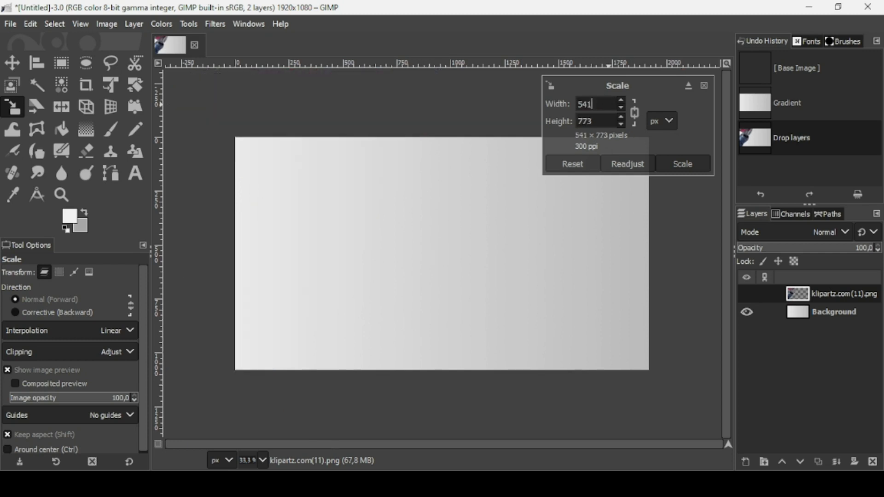
{"action": "left_click", "coordinate": [689, 167]}
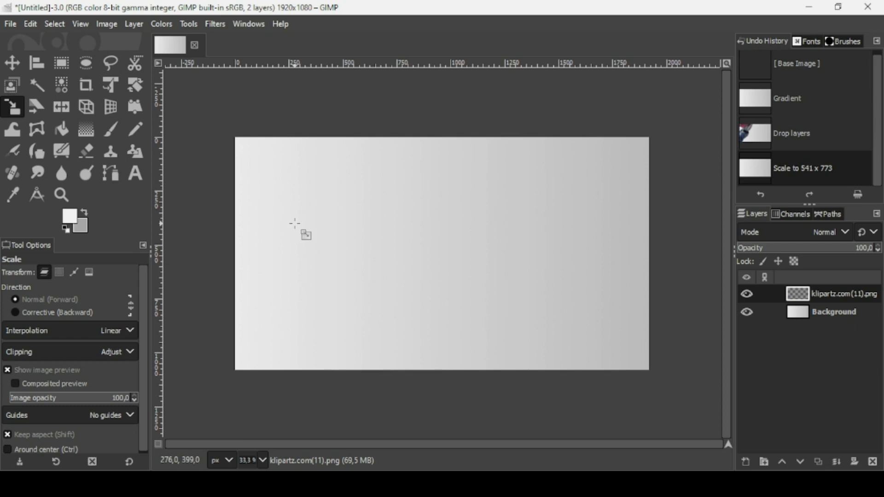
- Move the scaled dancer layer onto the canvas, left of its centre, and expand the layer to the image size
{"action": "key", "text": "minus"}
{"action": "key", "text": "minus"}
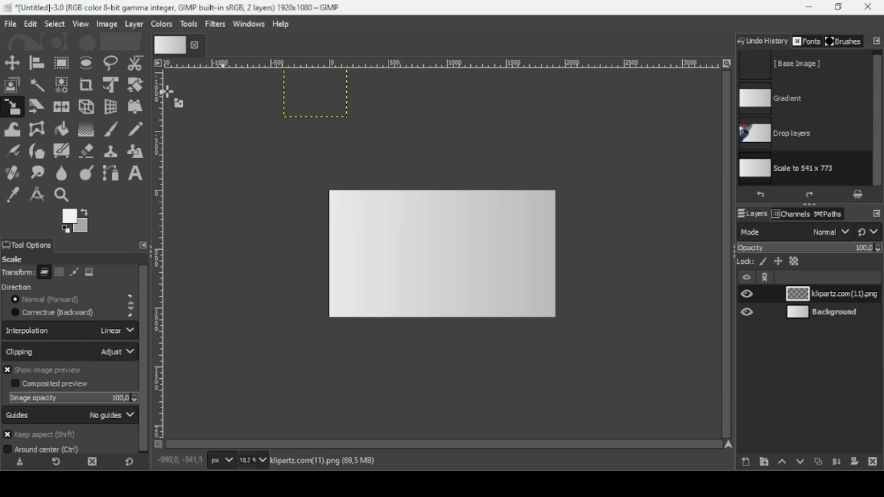
{"action": "key", "text": "m"}
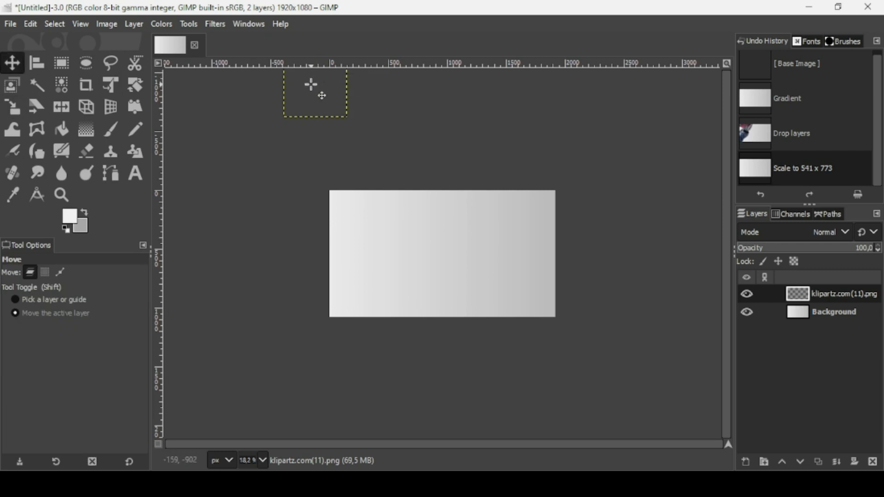
{"action": "left_click_drag", "start_coordinate": [311, 85], "coordinate": [407, 271]}
{"action": "scroll", "coordinate": [406, 272], "scroll_direction": "up", "scroll_amount": 2}
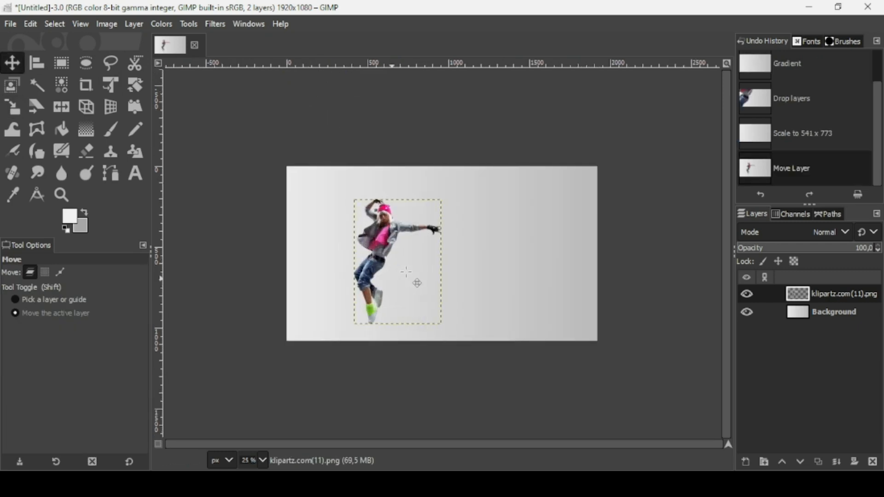
{"action": "scroll", "coordinate": [407, 272], "scroll_direction": "up", "scroll_amount": 1}
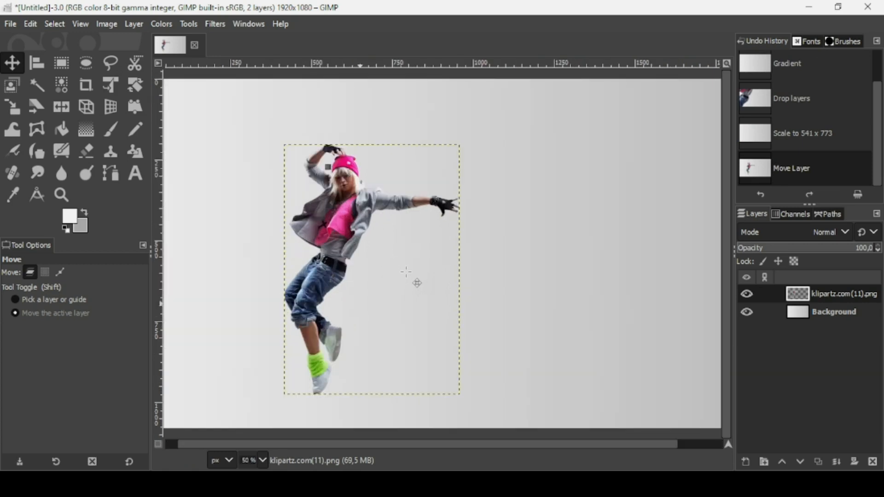
{"action": "scroll", "coordinate": [407, 272], "scroll_direction": "down", "scroll_amount": 1}
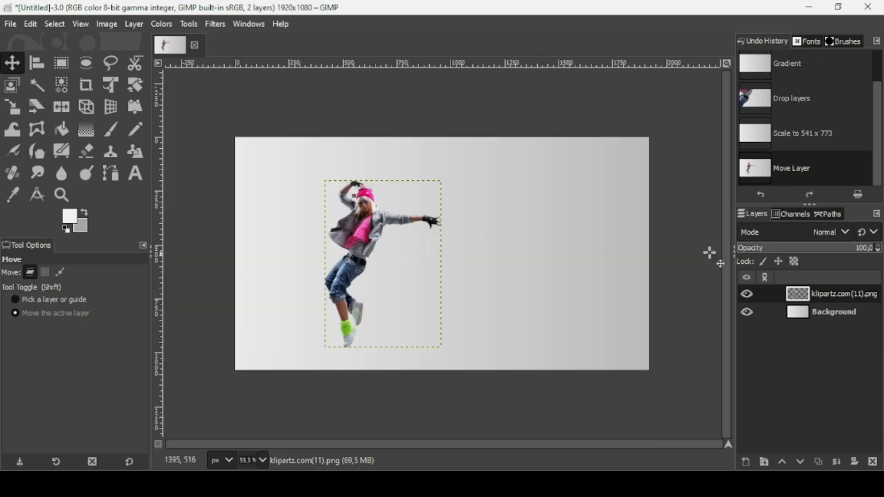
{"action": "right_click", "coordinate": [793, 303]}
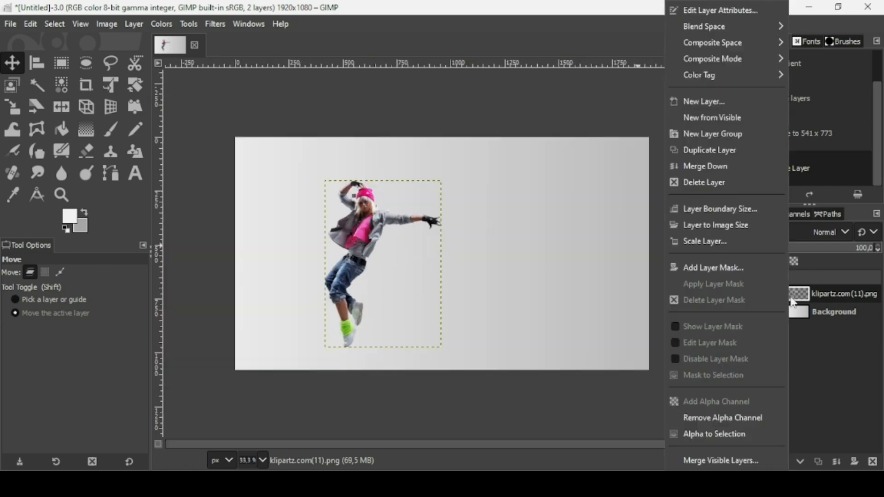
{"action": "left_click", "coordinate": [720, 225]}
- Select a thin vertical rectangle of about 7 × 423 px through the dancer, from the toe of the lower shoe up to the belt
{"action": "scroll", "coordinate": [330, 341], "scroll_direction": "up", "scroll_amount": 1}
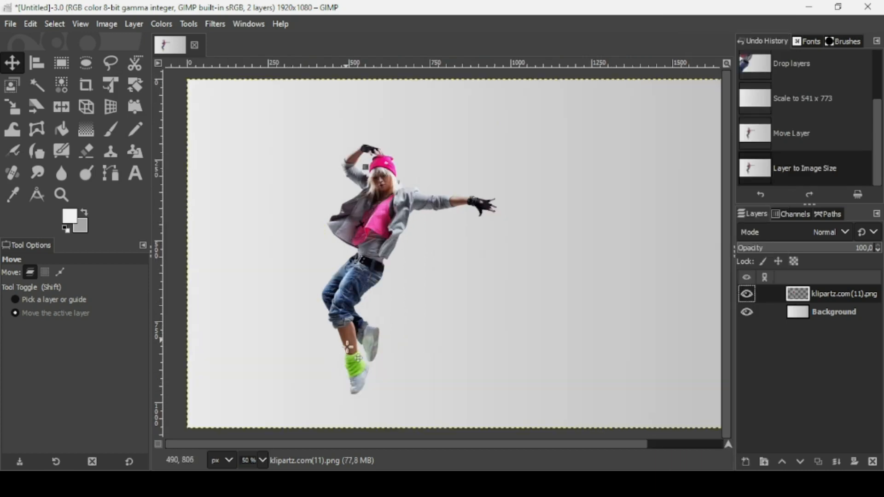
{"action": "left_click", "coordinate": [62, 65]}
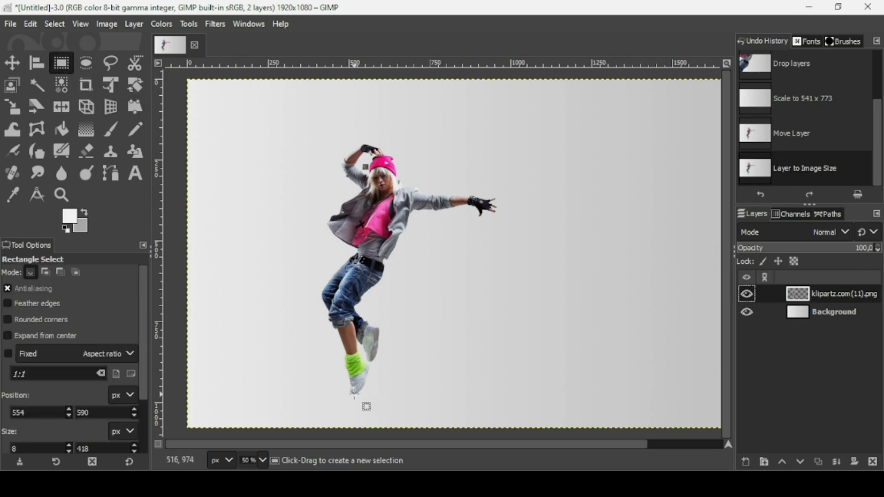
{"action": "scroll", "coordinate": [354, 392], "scroll_direction": "up", "scroll_amount": 1}
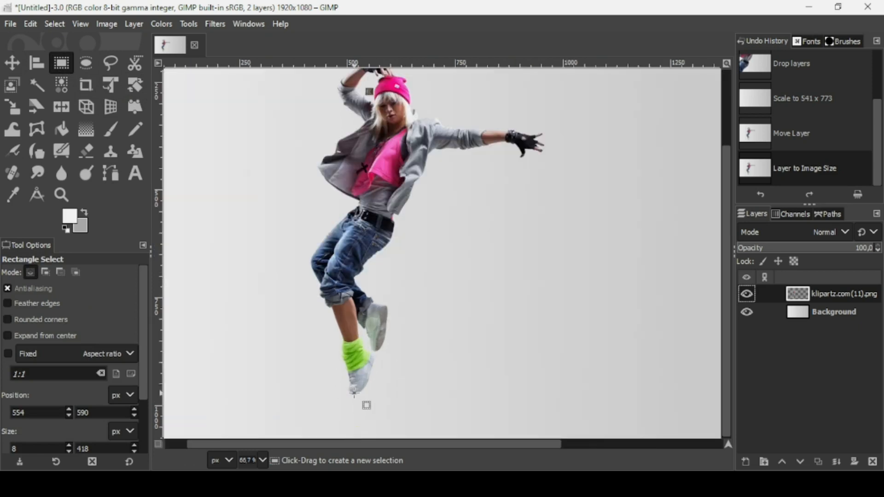
{"action": "left_click_drag", "start_coordinate": [352, 393], "coordinate": [359, 207]}
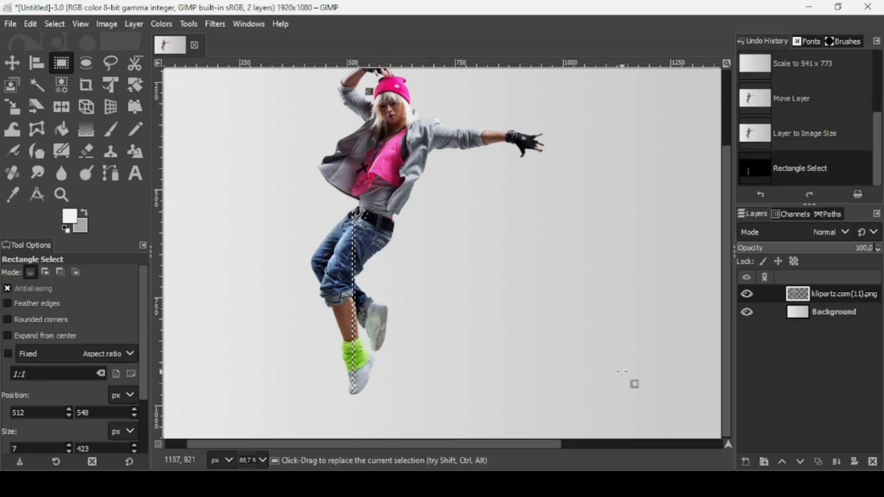
- Copy the selected strip of the dancer into a new layer and hide the klipartz.com(11).png layer
{"action": "key", "text": "ctrl"}
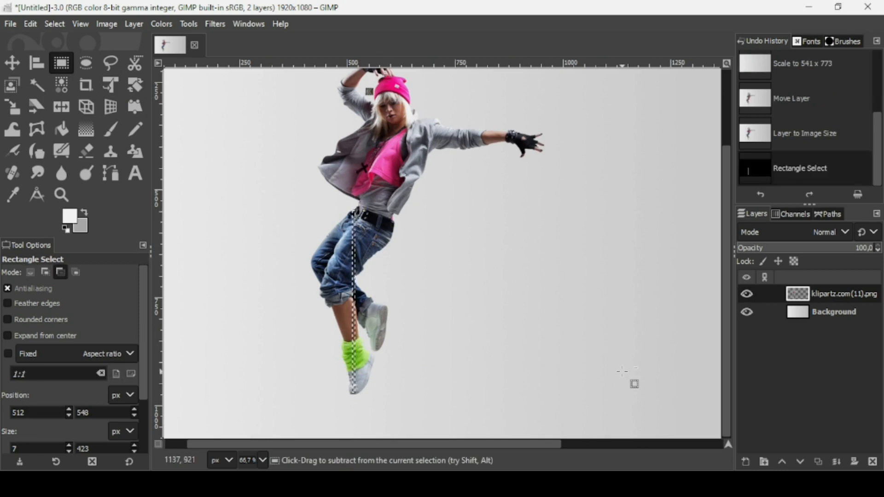
{"action": "key", "text": "ctrl+c"}
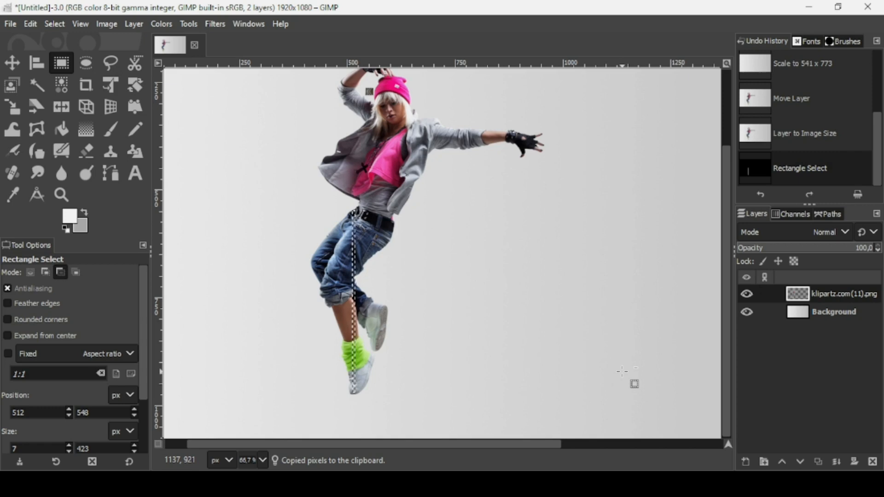
{"action": "key", "text": "ctrl+v"}
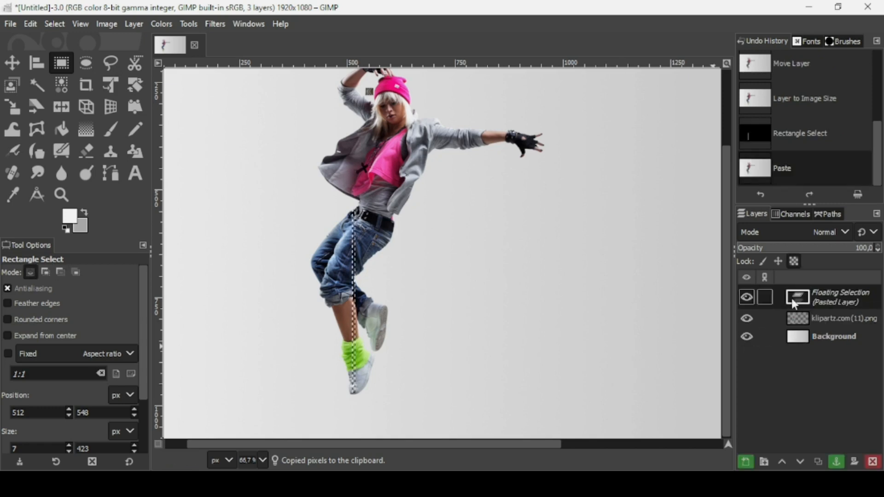
{"action": "left_click", "coordinate": [746, 462]}
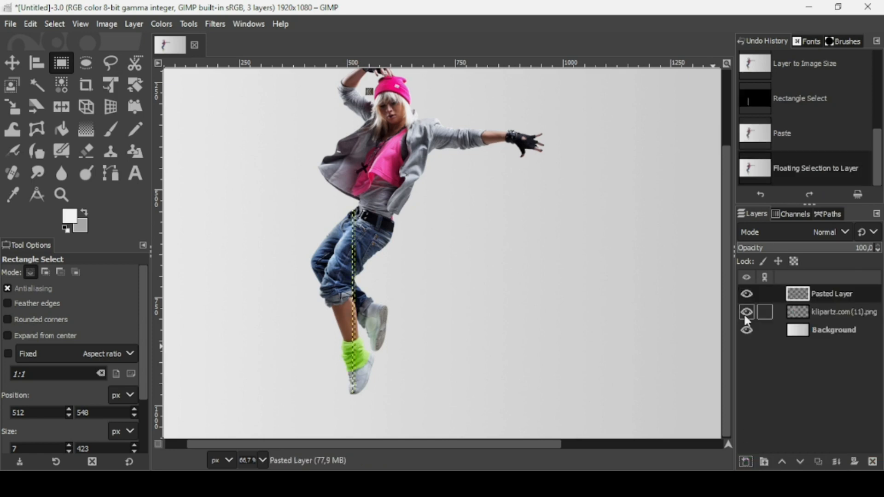
{"action": "left_click", "coordinate": [748, 313]}
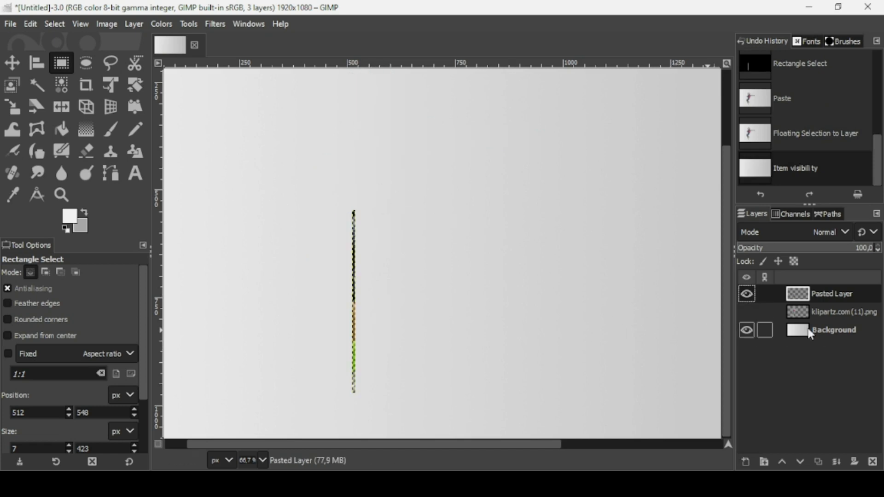
- Show the klipartz.com(11).png layer again and select a thin vertical rectangle of about 7 × 371 px through the dancer from belt to hat
{"action": "left_click", "coordinate": [753, 313]}
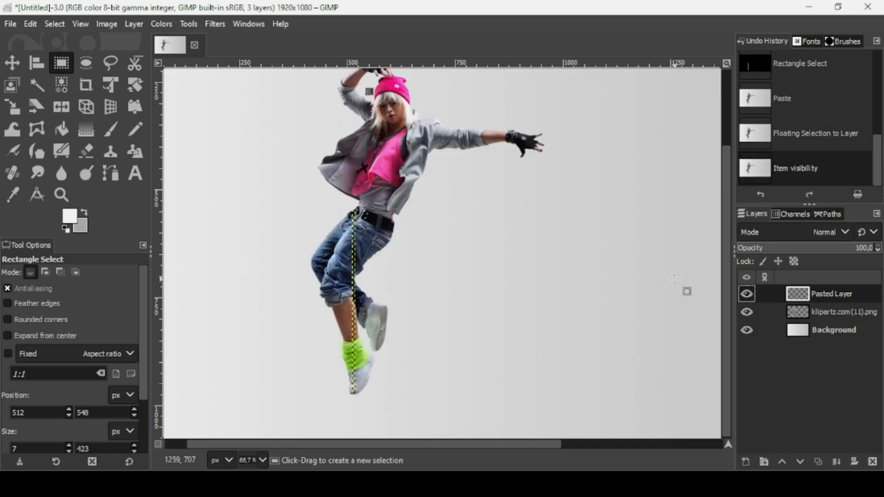
{"action": "scroll", "coordinate": [726, 264], "scroll_direction": "up", "scroll_amount": 2}
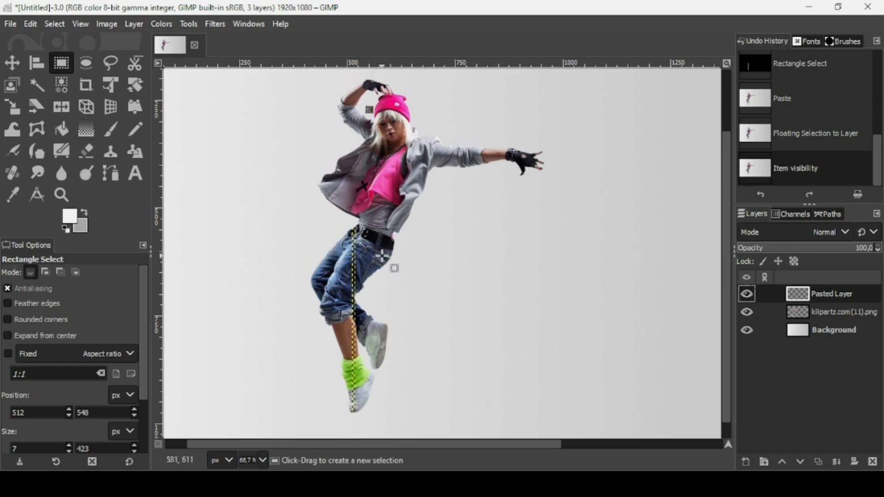
{"action": "left_click_drag", "start_coordinate": [384, 254], "coordinate": [392, 88]}
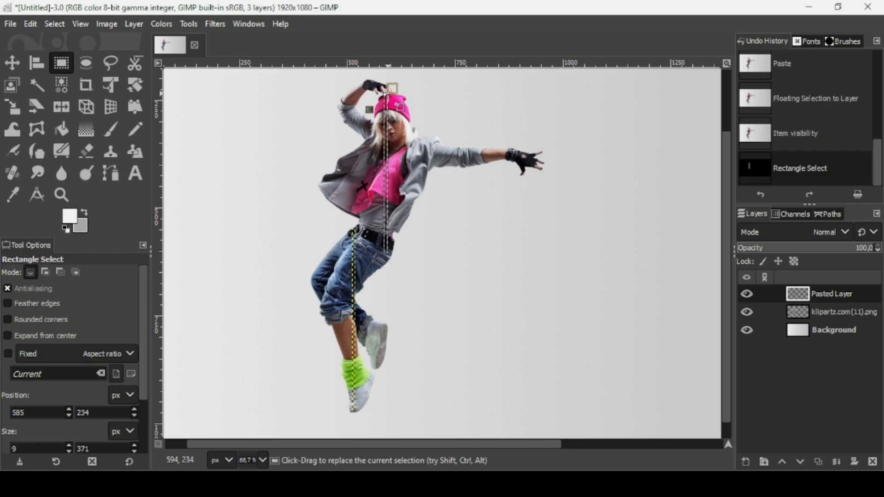
{"action": "left_click_drag", "start_coordinate": [395, 156], "coordinate": [394, 156]}
{"action": "left_click", "coordinate": [386, 182]}
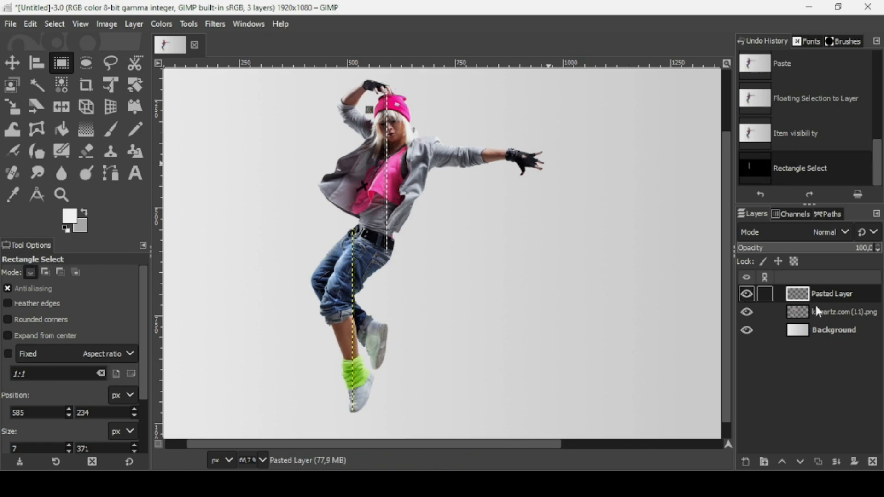
- Copy the selected torso strip from the klipartz.com(11).png layer into a new layer, leaving the dancer layer visible
{"action": "left_click", "coordinate": [800, 313]}
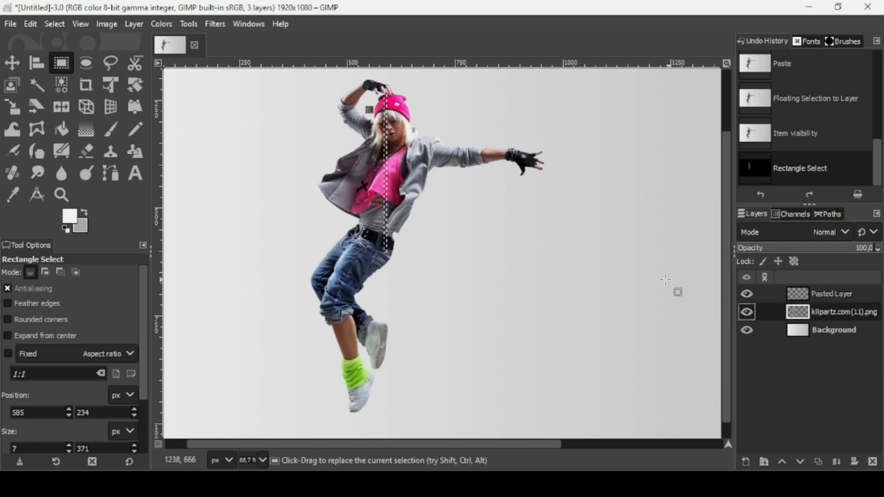
{"action": "left_click", "coordinate": [810, 300]}
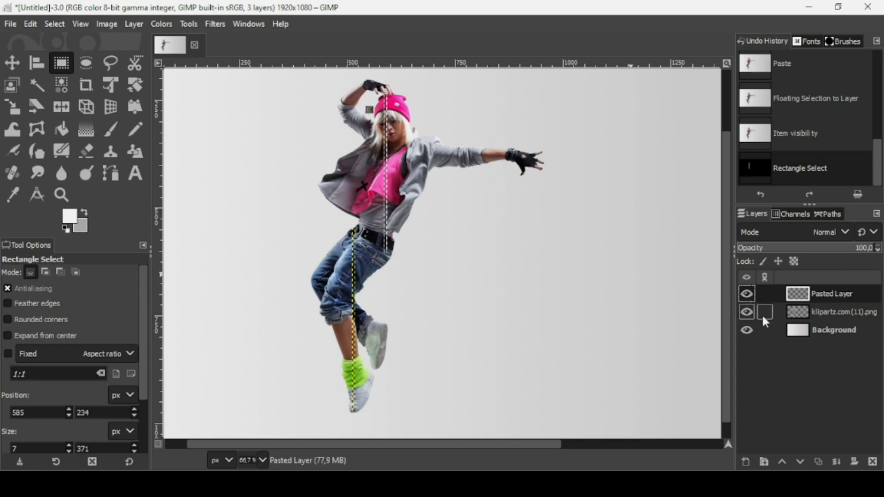
{"action": "left_click", "coordinate": [747, 293]}
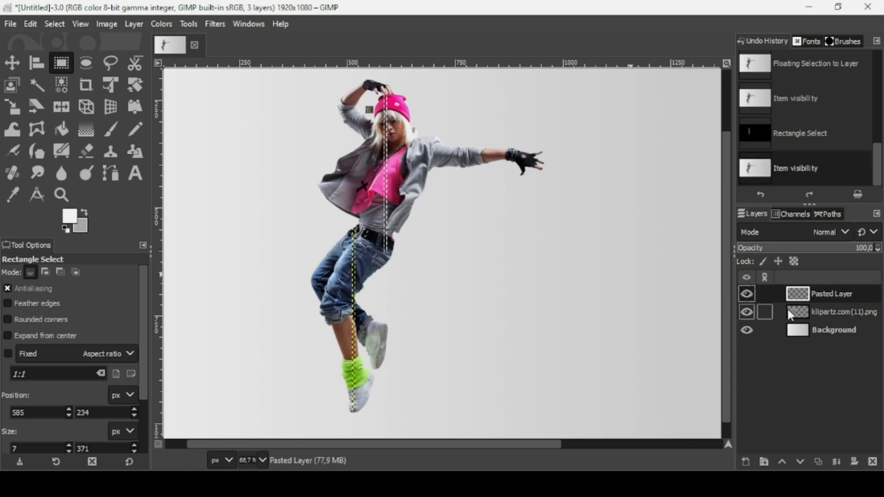
{"action": "left_click", "coordinate": [788, 309]}
{"action": "left_click", "coordinate": [745, 310]}
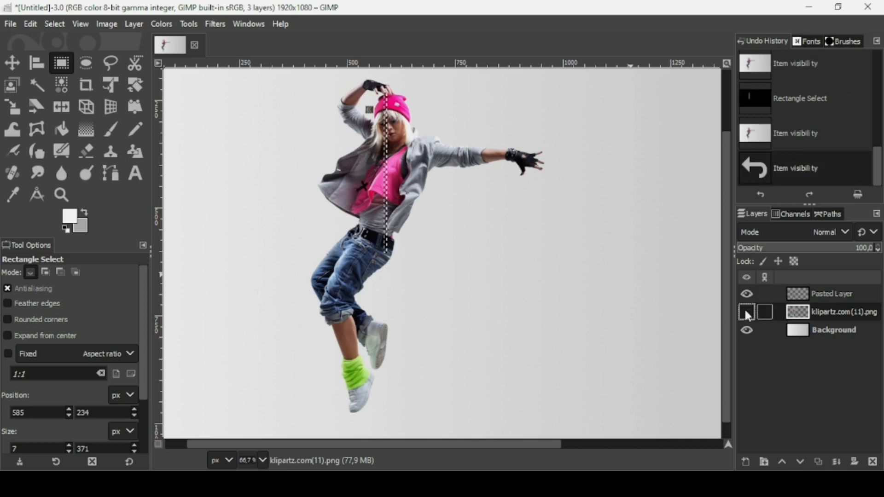
{"action": "left_click", "coordinate": [744, 309]}
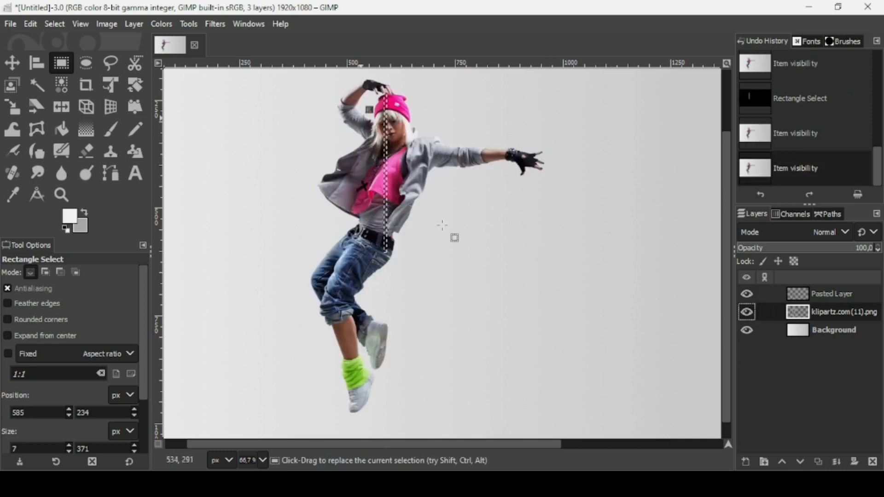
{"action": "key", "text": "ctrl+c"}
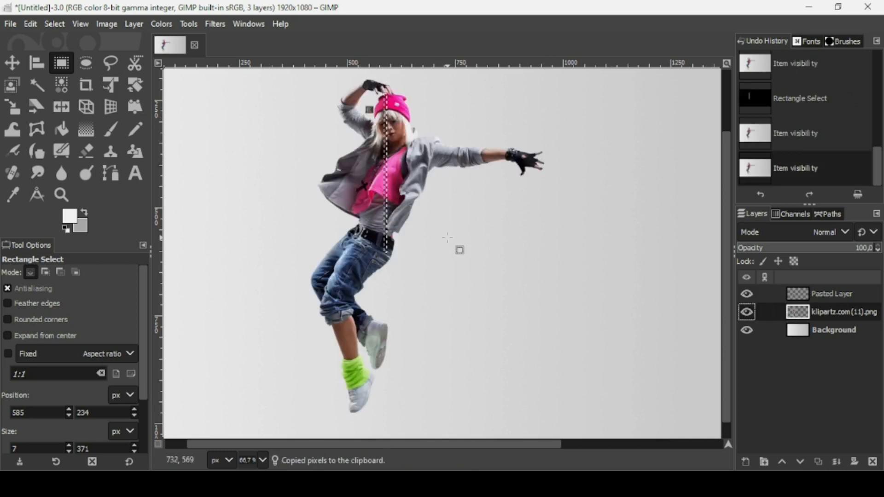
{"action": "key", "text": "ctrl+v"}
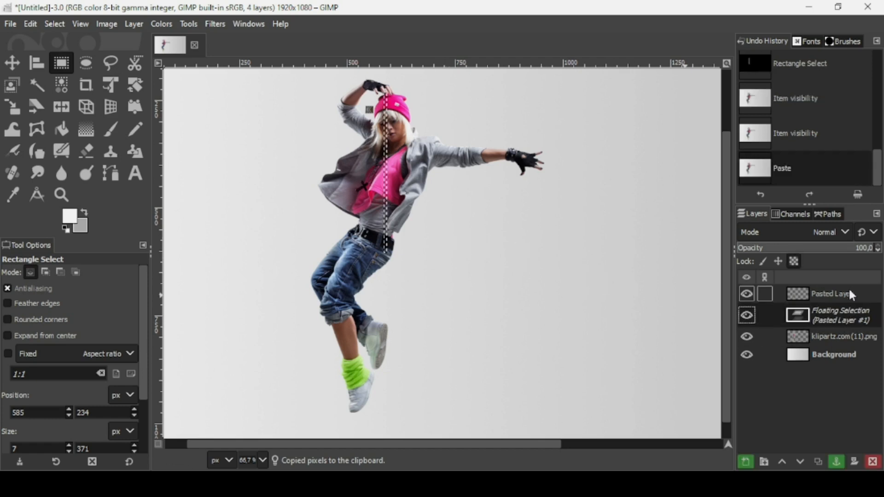
{"action": "left_click", "coordinate": [746, 461]}
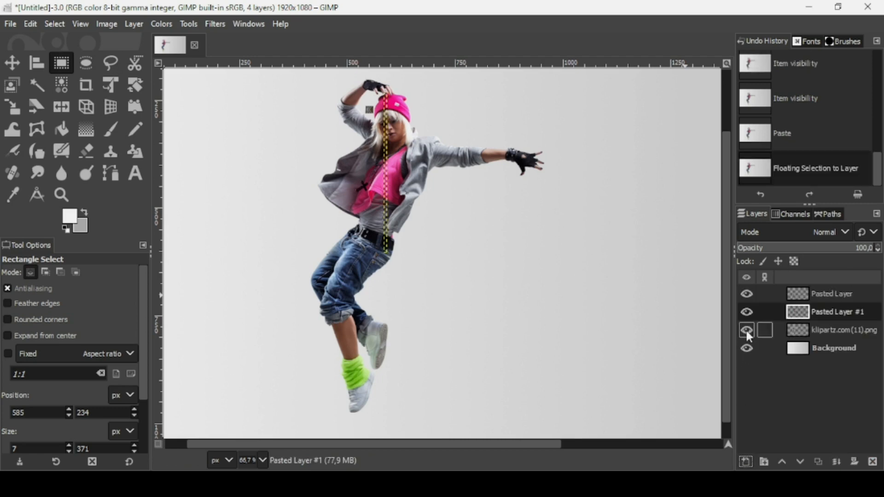
{"action": "left_click", "coordinate": [746, 329]}
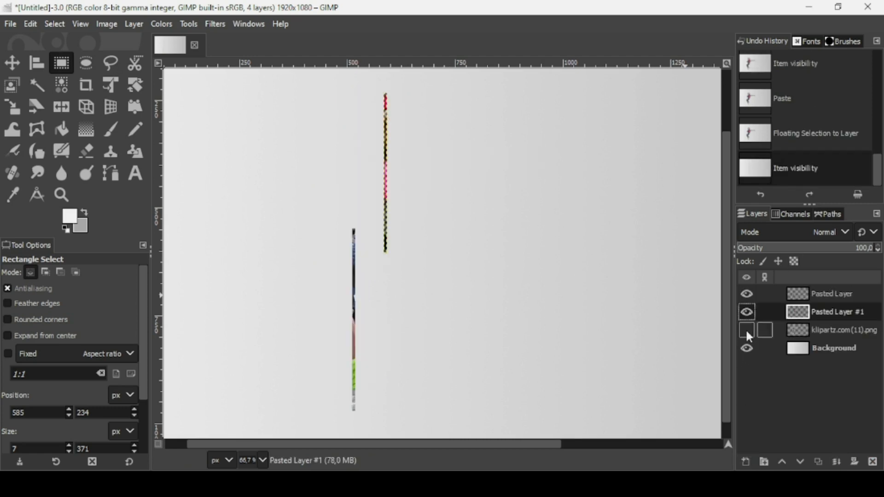
{"action": "left_click", "coordinate": [746, 330]}
- Rename the klipartz.com(11).png layer as women
{"action": "scroll", "coordinate": [365, 98], "scroll_direction": "up", "scroll_amount": 2}
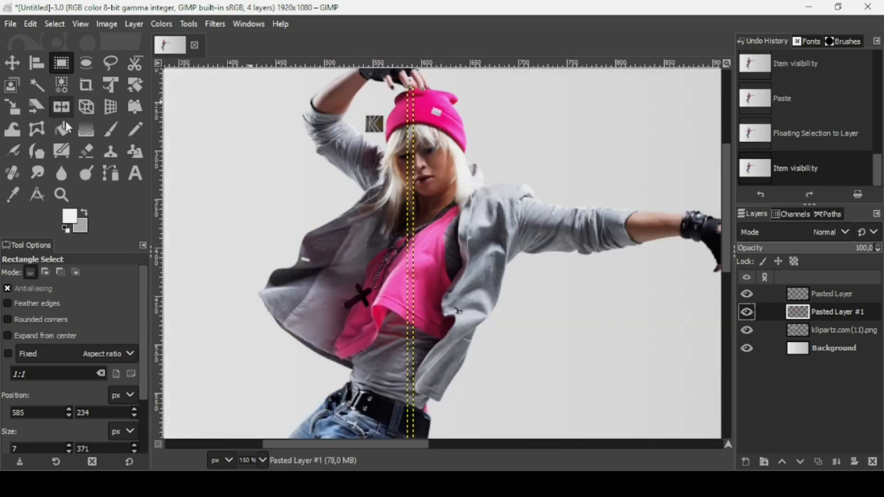
{"action": "left_click", "coordinate": [87, 155]}
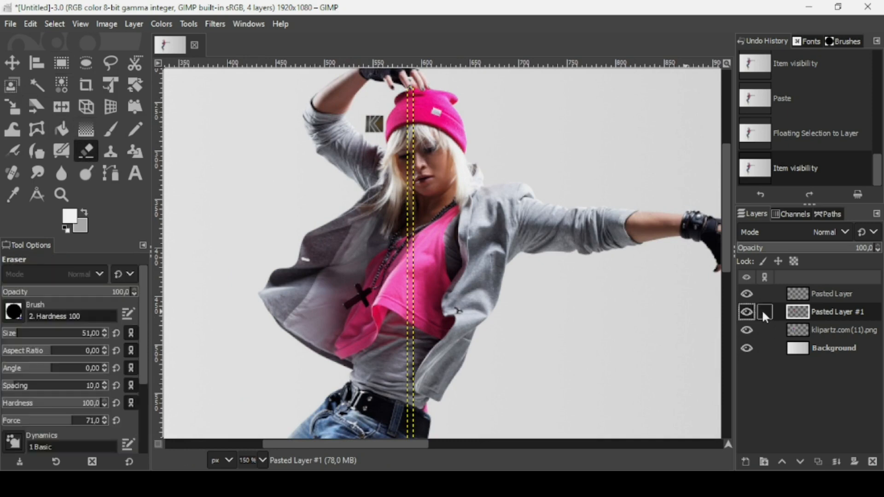
{"action": "left_click", "coordinate": [747, 311]}
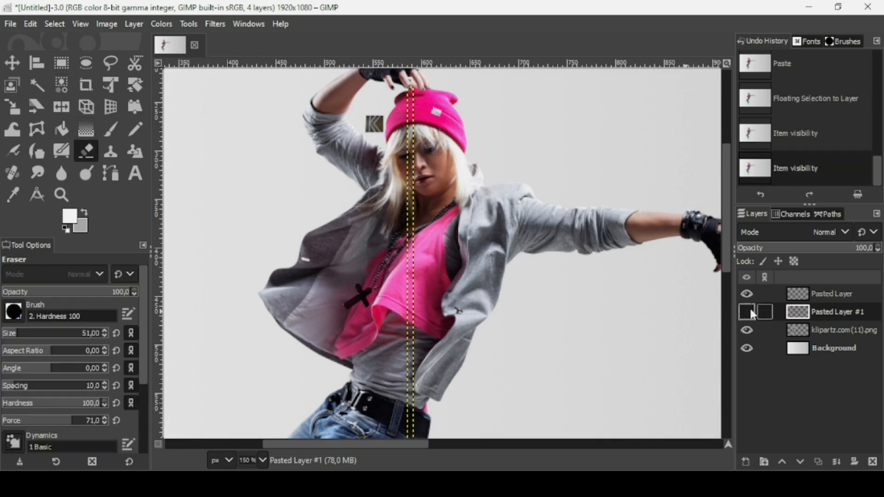
{"action": "left_click", "coordinate": [807, 327]}
{"action": "left_click", "coordinate": [748, 330]}
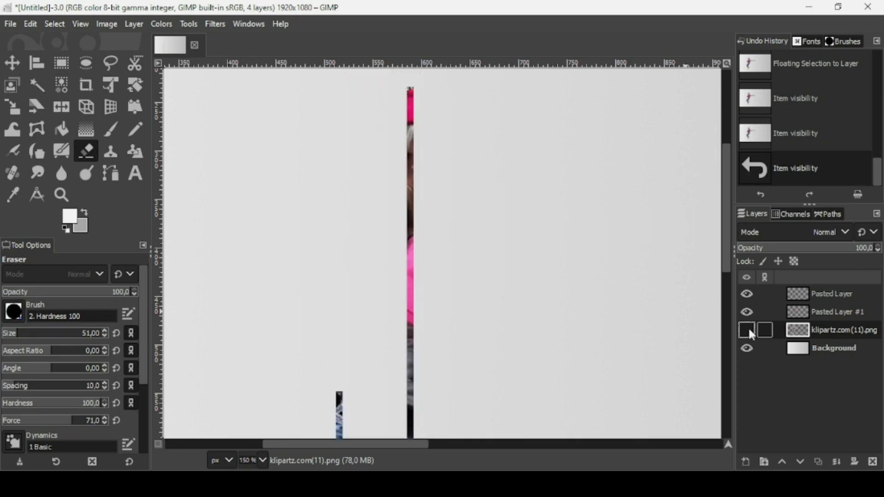
{"action": "left_click", "coordinate": [748, 330]}
{"action": "double_click", "coordinate": [841, 330]}
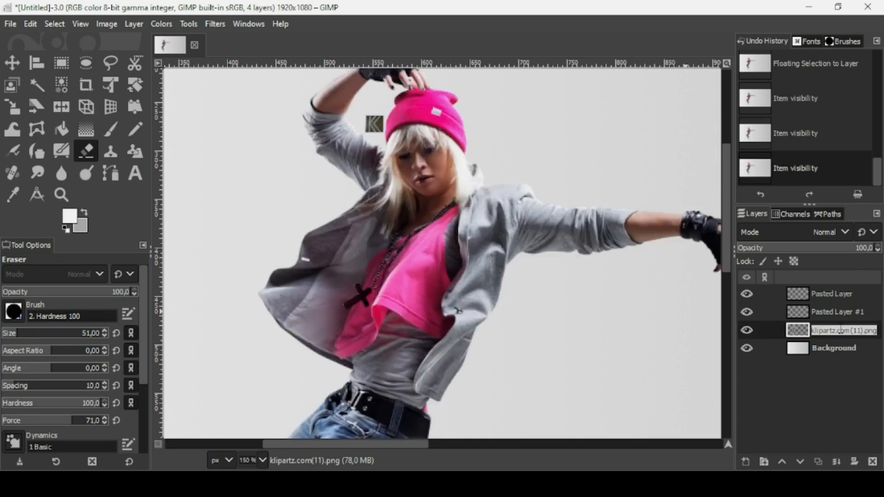
{"action": "type", "text": "w"}
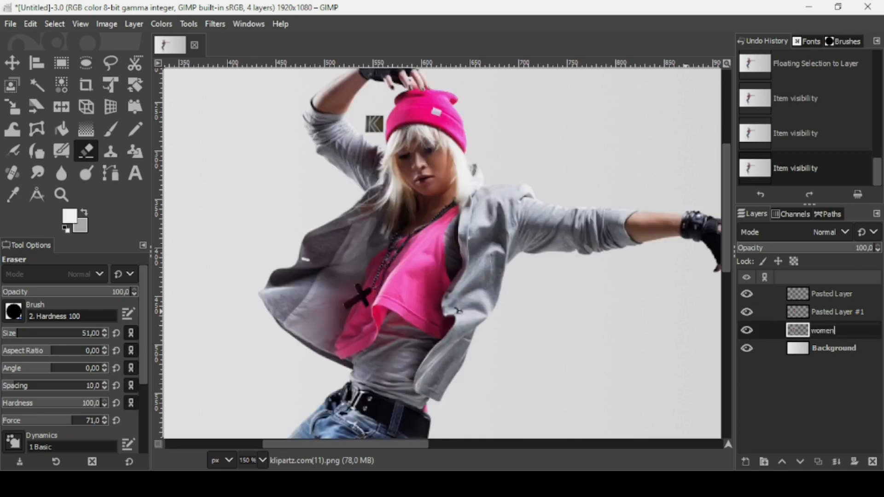
{"action": "type", "text": "omen"}
{"action": "key", "text": "Return"}
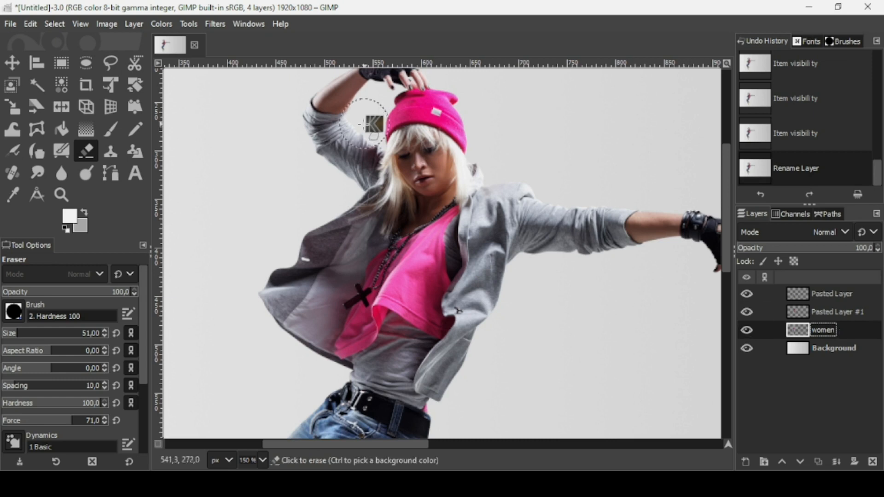
- Set the Eraser size to 18 and erase the small square logo beside the dancer's hat on the women layer
{"action": "left_click", "coordinate": [10, 334]}
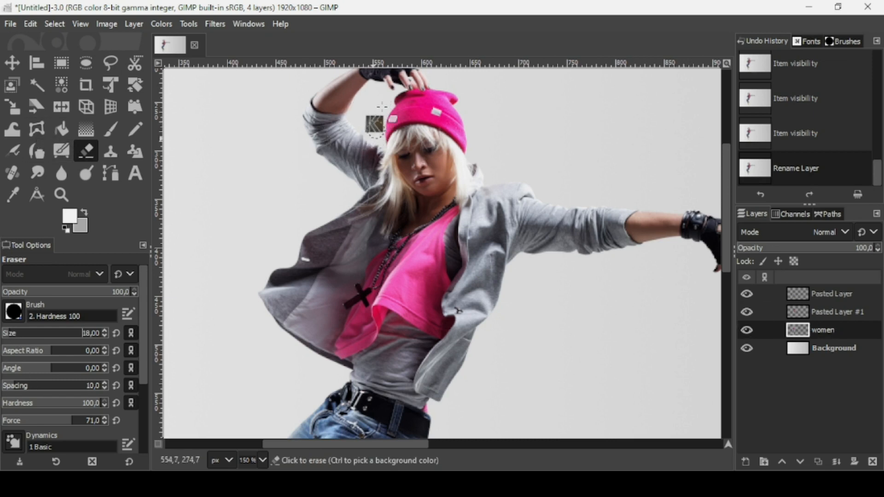
{"action": "mouse_move", "coordinate": [377, 122]}
{"action": "left_mouse_down"}
{"action": "mouse_move", "coordinate": [372, 106]}
{"action": "mouse_move", "coordinate": [370, 127]}
{"action": "mouse_move", "coordinate": [371, 111]}
{"action": "left_mouse_up"}
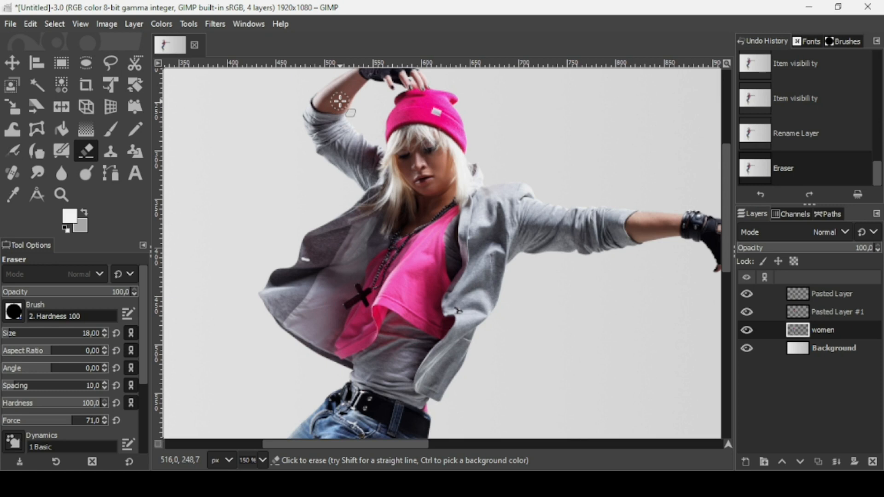
{"action": "scroll", "coordinate": [340, 101], "scroll_direction": "down", "scroll_amount": 1}
{"action": "scroll", "coordinate": [340, 101], "scroll_direction": "down", "scroll_amount": 3}
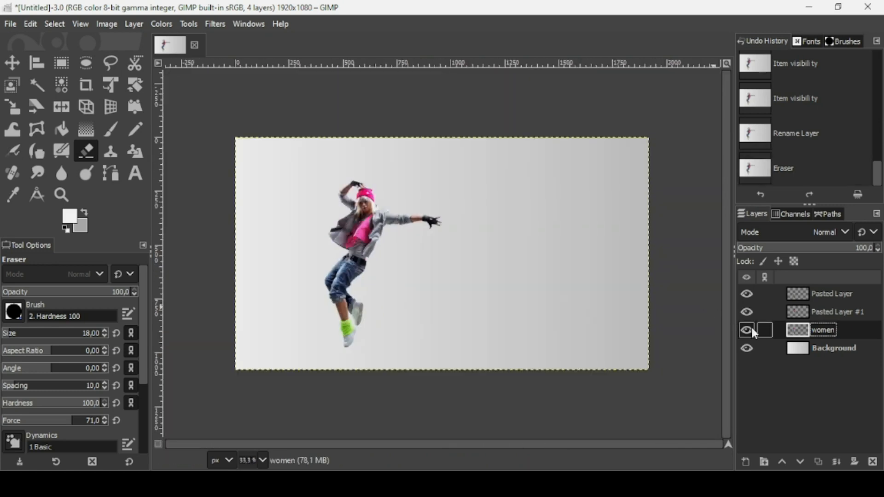
- Hide the women layer and align both strip layers to the horizontal centre of the image
{"action": "left_click", "coordinate": [752, 329]}
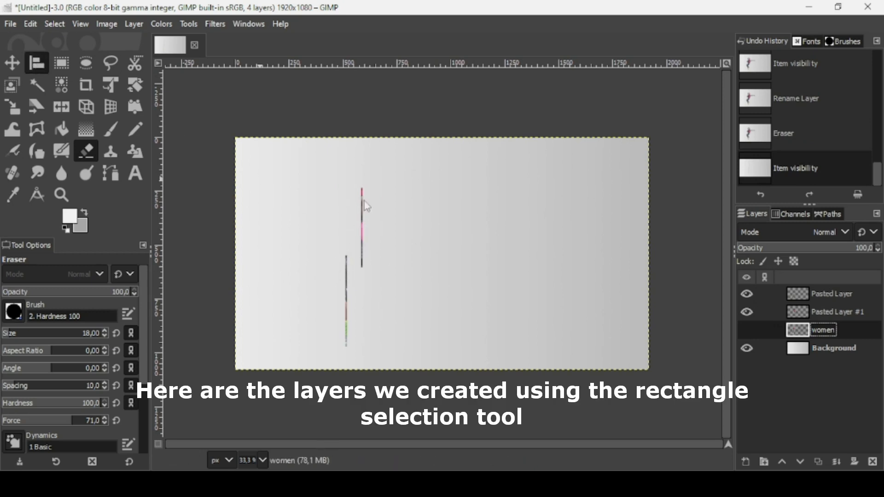
{"action": "key", "text": "q"}
{"action": "mouse_move", "coordinate": [293, 162]}
{"action": "left_mouse_down"}
{"action": "mouse_move", "coordinate": [399, 323]}
{"action": "mouse_move", "coordinate": [417, 367]}
{"action": "left_mouse_up"}
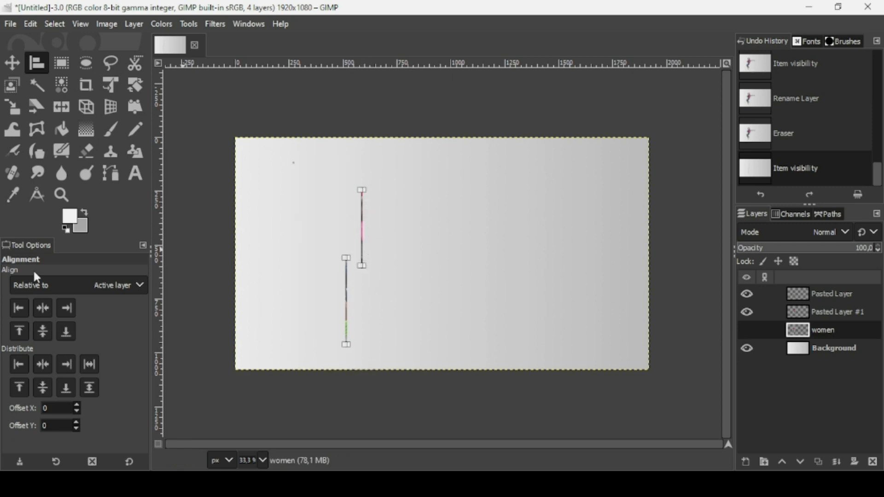
{"action": "left_click", "coordinate": [81, 288]}
{"action": "left_click", "coordinate": [55, 323]}
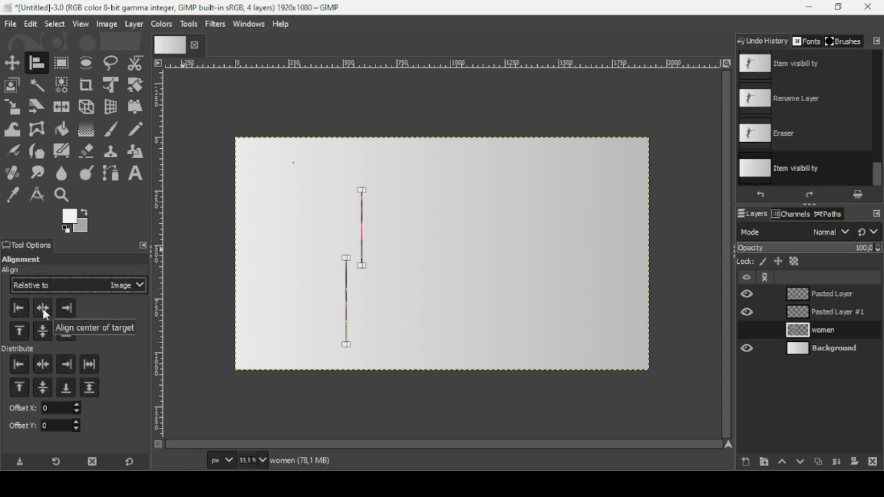
{"action": "left_click", "coordinate": [42, 307]}
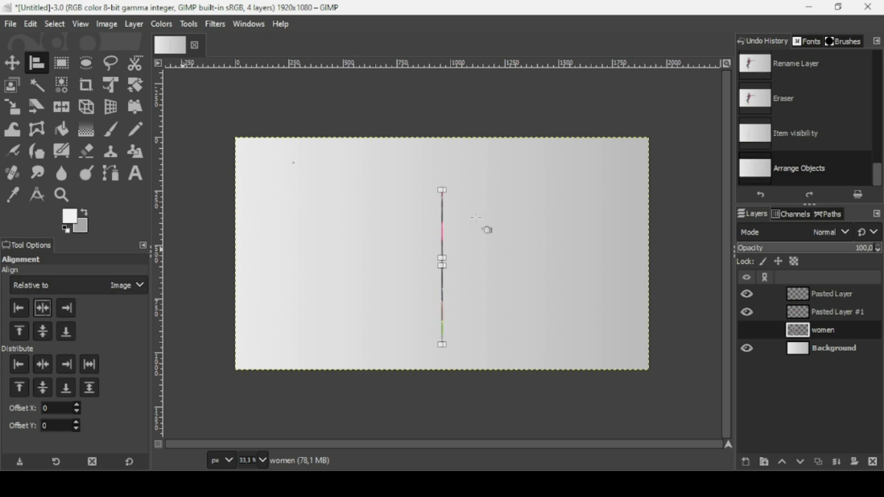
- Merge the lower strip, Pasted Layer, down into Pasted Layer #1
{"action": "left_click", "coordinate": [800, 297]}
{"action": "left_click", "coordinate": [746, 294]}
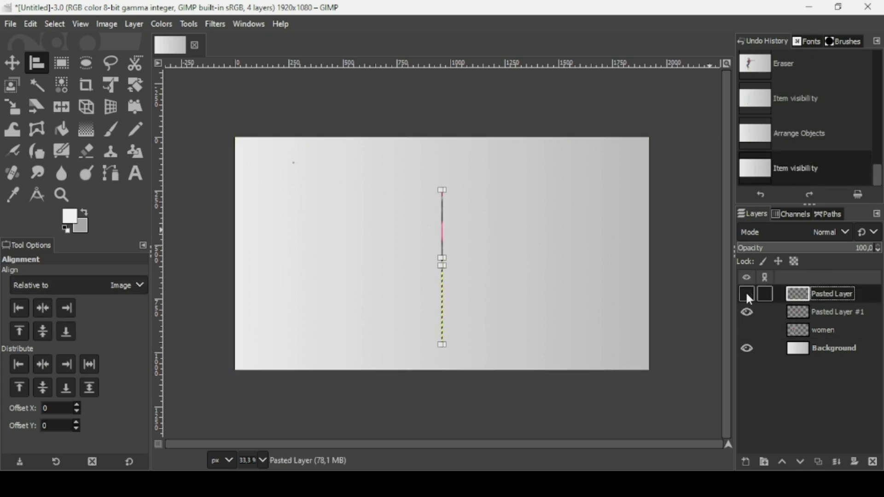
{"action": "left_click", "coordinate": [746, 313]}
{"action": "left_click", "coordinate": [746, 313]}
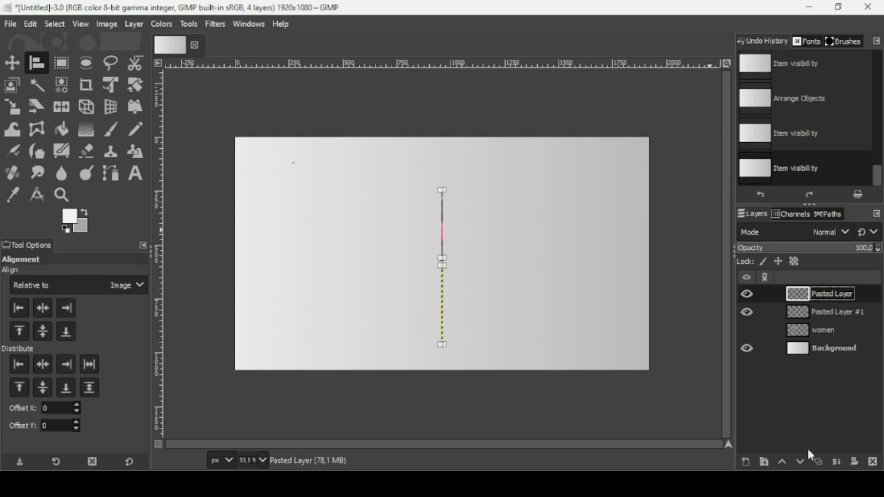
{"action": "left_click", "coordinate": [837, 462]}
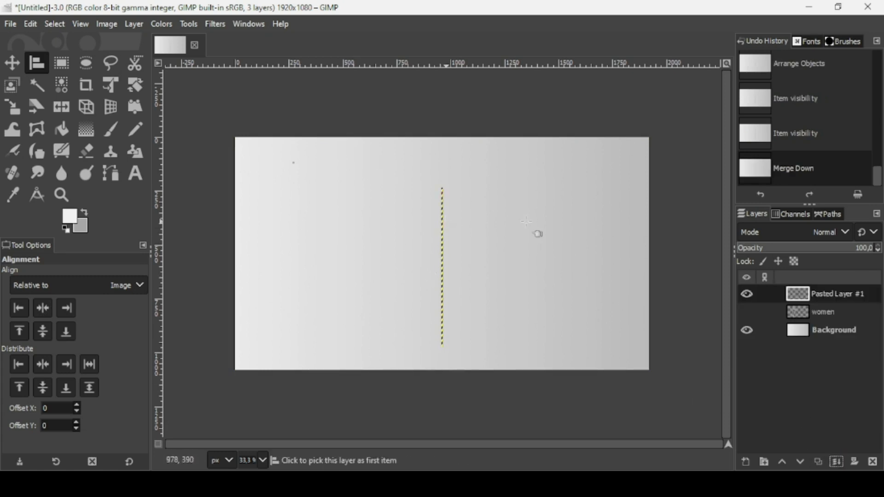
- Show the women layer again and rename the merged strip layer as pixel stretch
{"action": "left_click", "coordinate": [748, 309]}
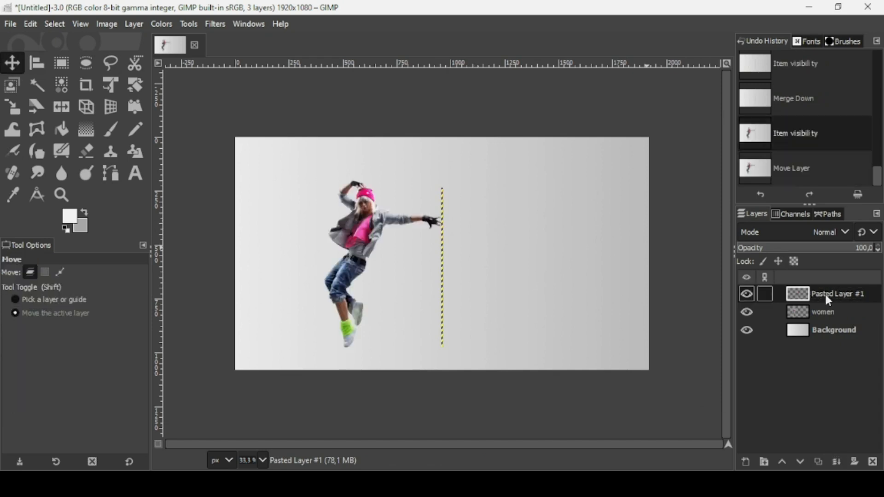
{"action": "left_click", "coordinate": [12, 107]}
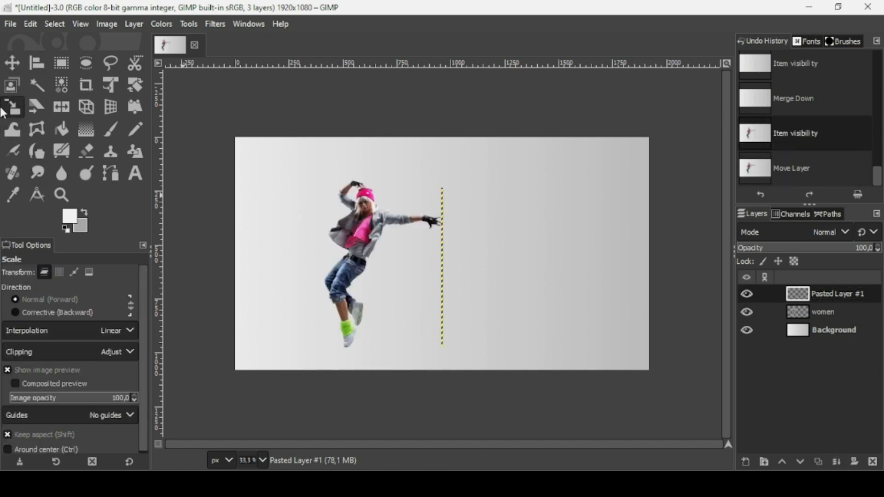
{"action": "double_click", "coordinate": [832, 293]}
{"action": "type", "text": "pixel stretch"}
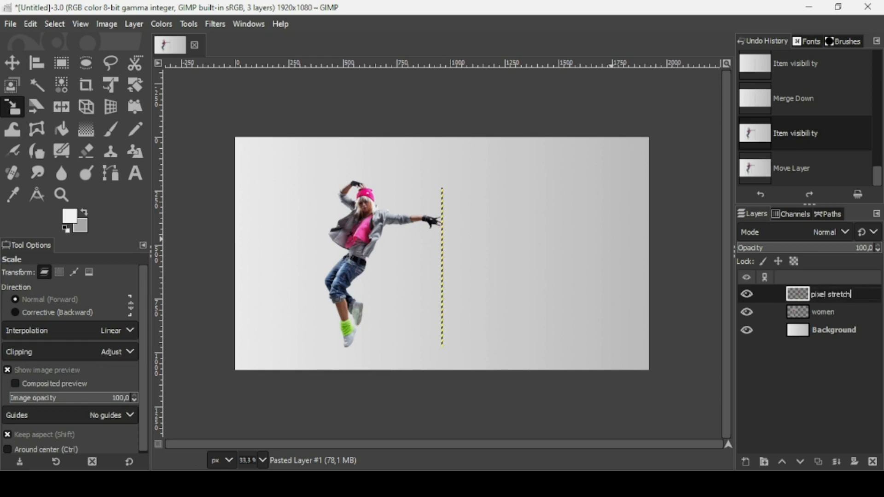
{"action": "key", "text": "Return"}
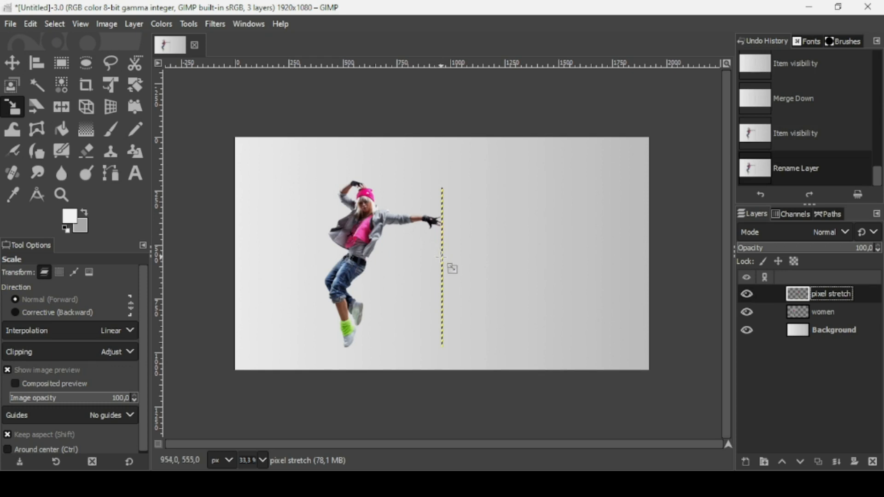
- Scale the pixel stretch layer with its aspect ratio unlocked, extending the strip rightward to about 1020 px wide at 737 px high
{"action": "left_click", "coordinate": [441, 256]}
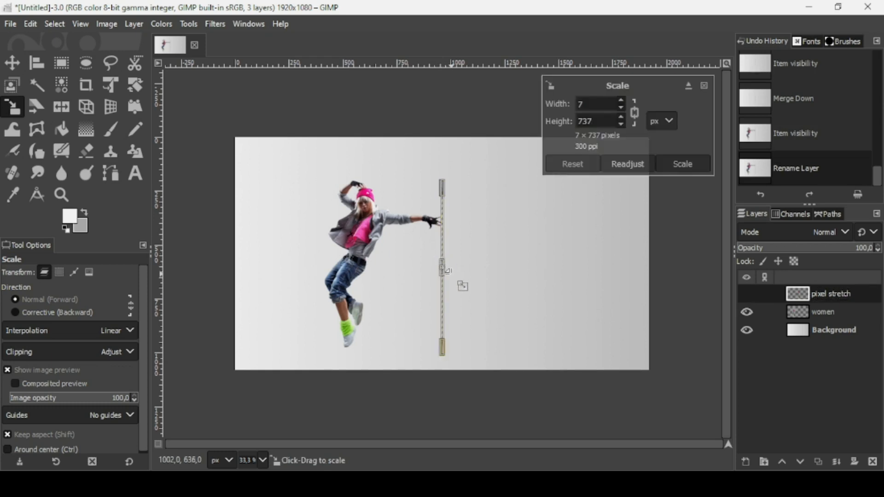
{"action": "scroll", "coordinate": [449, 272], "scroll_direction": "up", "scroll_amount": 2}
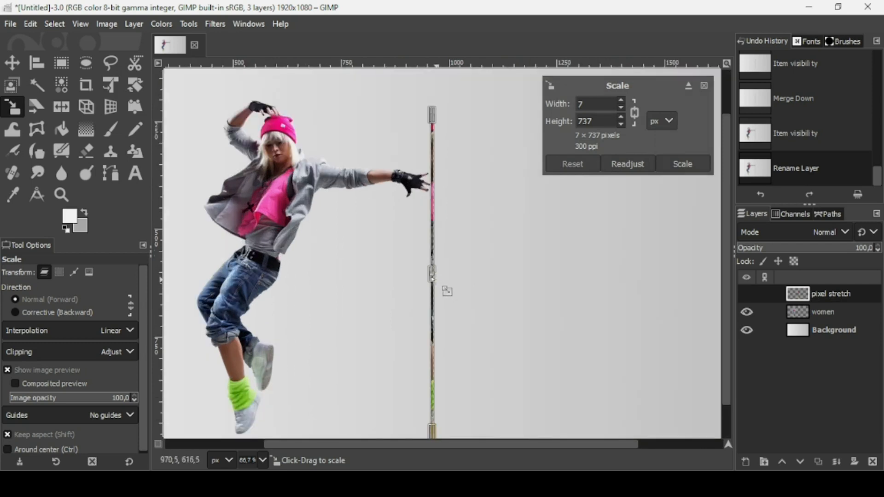
{"action": "scroll", "coordinate": [447, 291], "scroll_direction": "left", "scroll_amount": 1}
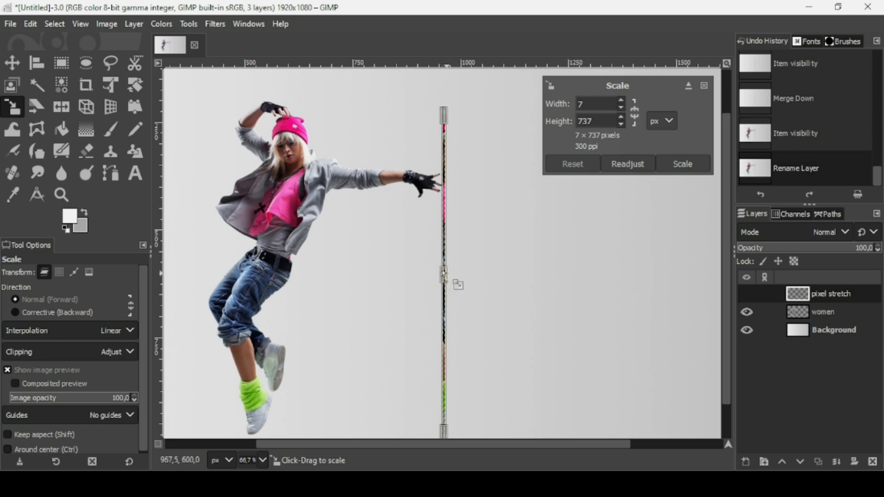
{"action": "left_click_drag", "start_coordinate": [444, 274], "coordinate": [670, 276]}
{"action": "left_click_drag", "start_coordinate": [880, 261], "coordinate": [880, 266]}
{"action": "key", "text": "shift"}
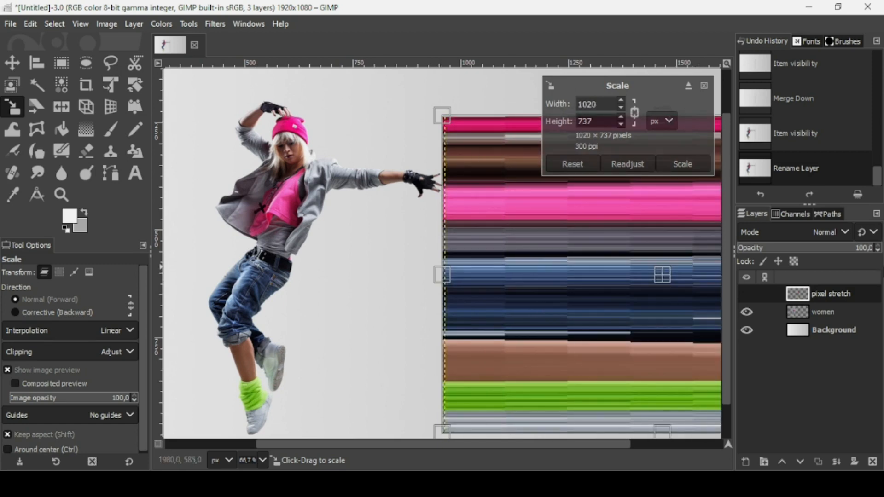
- Extend the strip beyond both image edges to about 6707 × 737 px, apply the scaling, and lower pixel stretch beneath the women layer
{"action": "key", "text": "minus"}
{"action": "key", "text": "minus"}
{"action": "key", "text": "minus"}
{"action": "key", "text": "minus"}
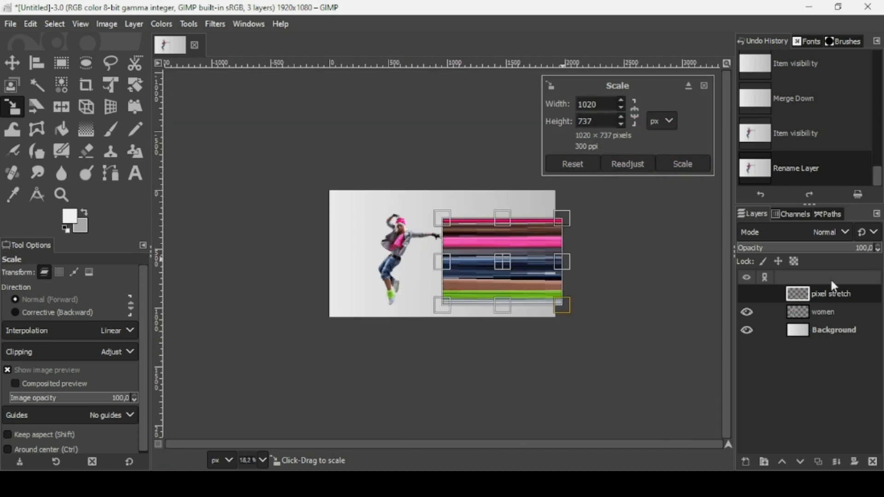
{"action": "left_click_drag", "start_coordinate": [562, 261], "coordinate": [793, 266]}
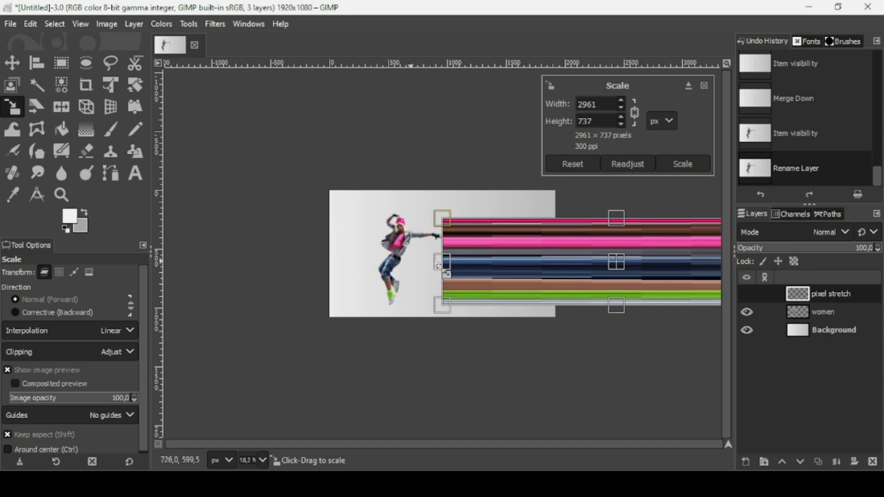
{"action": "left_click_drag", "start_coordinate": [443, 263], "coordinate": [2, 261]}
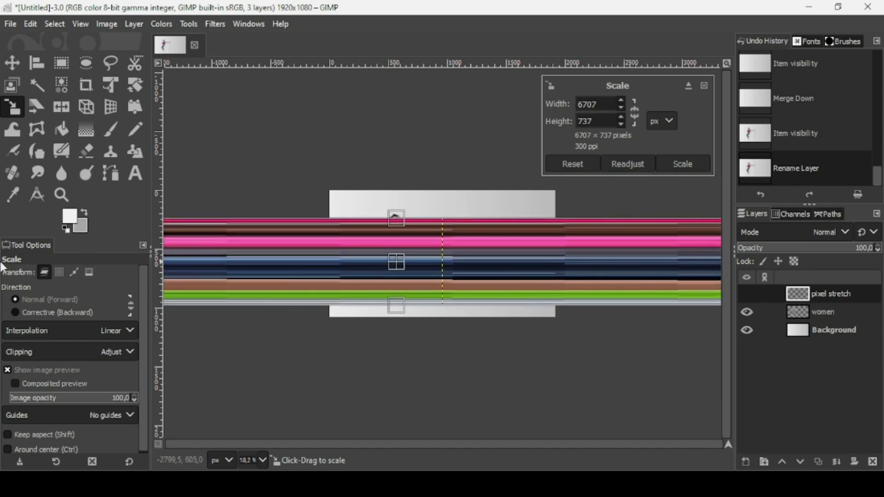
{"action": "key", "text": "Return"}
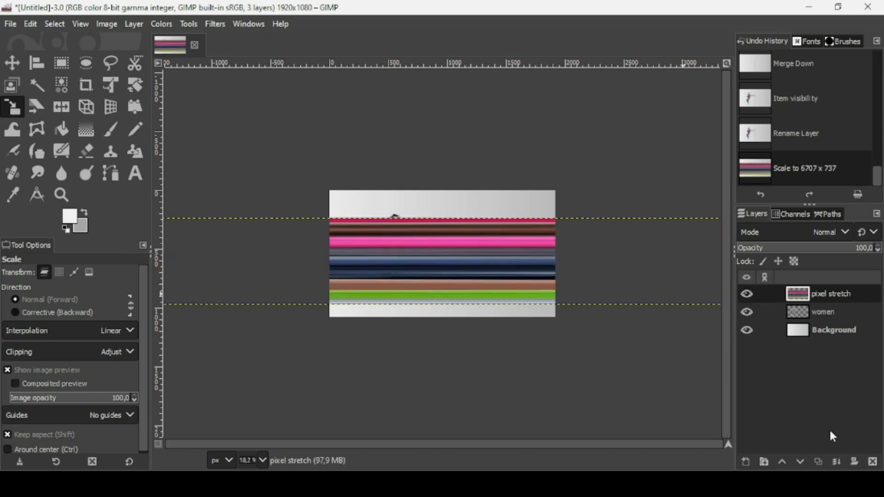
{"action": "left_click", "coordinate": [800, 462]}
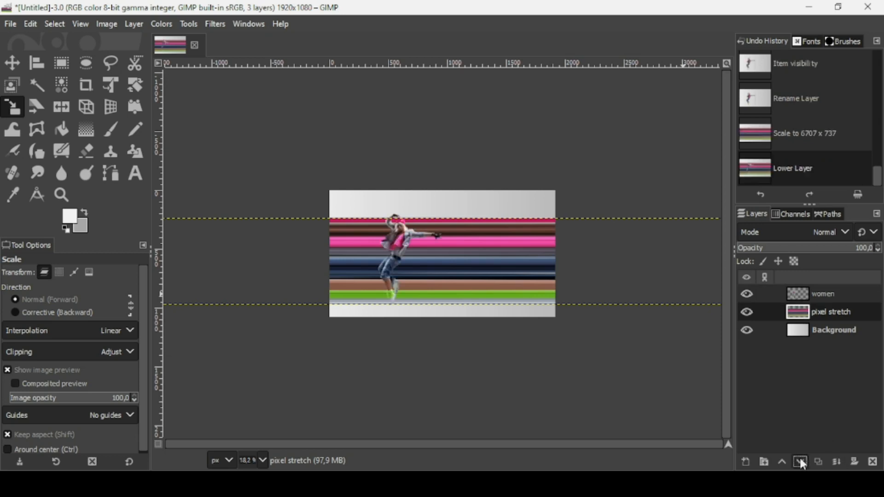
- Set the Eraser size to about 334 and erase the stripes on the side behind the dancer's back on the pixel stretch layer
{"action": "scroll", "coordinate": [308, 328], "scroll_direction": "up", "scroll_amount": 2}
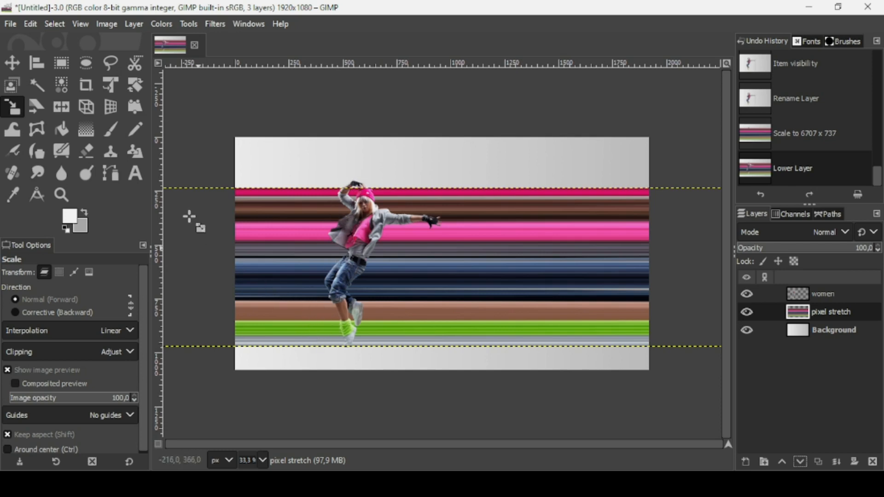
{"action": "left_click", "coordinate": [86, 152]}
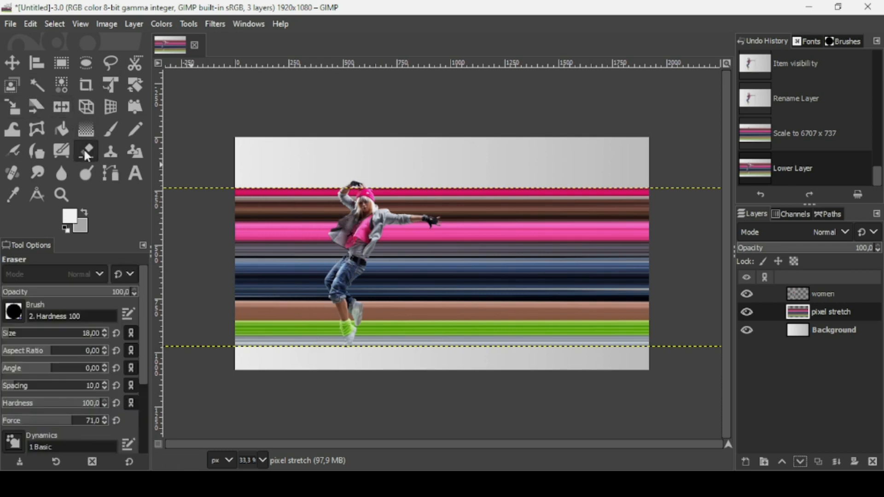
{"action": "left_click", "coordinate": [27, 340]}
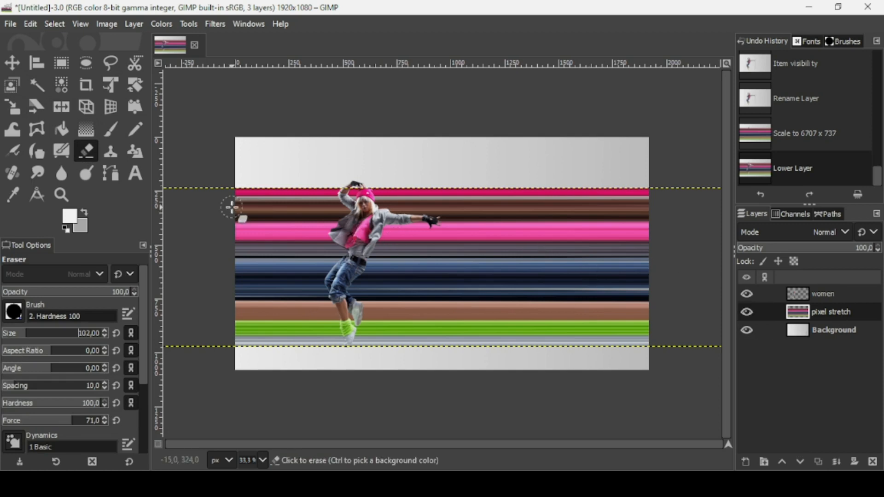
{"action": "left_click", "coordinate": [53, 341]}
{"action": "mouse_move", "coordinate": [266, 172]}
{"action": "left_mouse_down"}
{"action": "mouse_move", "coordinate": [290, 173]}
{"action": "mouse_move", "coordinate": [282, 289]}
{"action": "mouse_move", "coordinate": [331, 181]}
{"action": "mouse_move", "coordinate": [350, 294]}
{"action": "left_mouse_up"}
- Reduce the Eraser size to about 164 and erase the leftover stripe bits along the dancer's legs and jacket
{"action": "scroll", "coordinate": [323, 201], "scroll_direction": "up", "scroll_amount": 2}
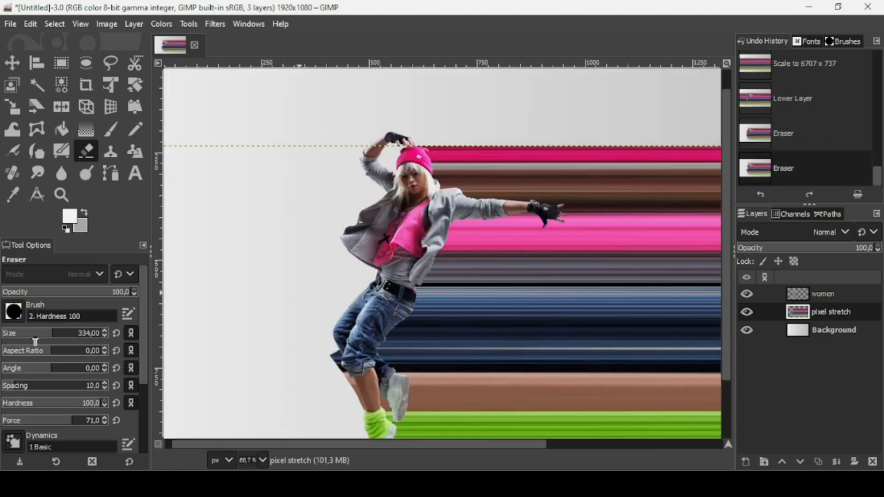
{"action": "left_click", "coordinate": [34, 332]}
{"action": "scroll", "coordinate": [312, 365], "scroll_direction": "down", "scroll_amount": 2}
{"action": "left_click", "coordinate": [332, 338]}
{"action": "left_click", "coordinate": [339, 390]}
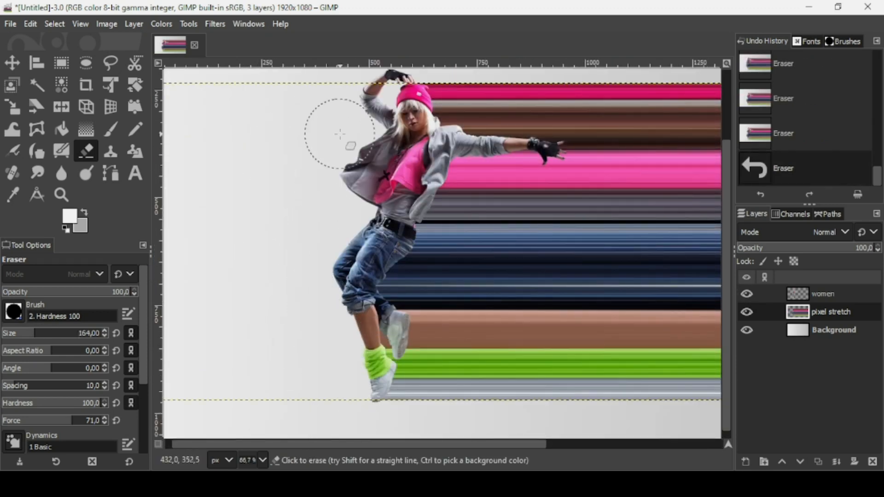
{"action": "left_click", "coordinate": [342, 132]}
- Fit the pixel stretch layer to the image size and crop it to its content
{"action": "scroll", "coordinate": [342, 131], "scroll_direction": "down", "scroll_amount": 3}
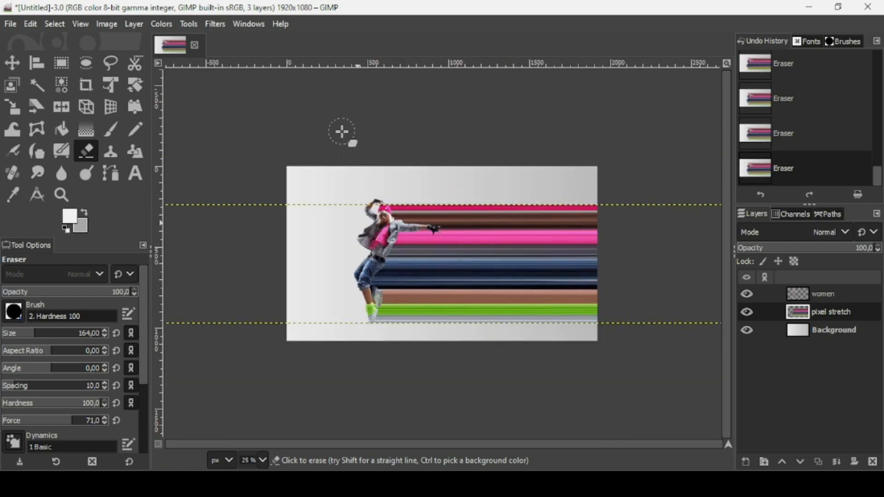
{"action": "right_click", "coordinate": [805, 320]}
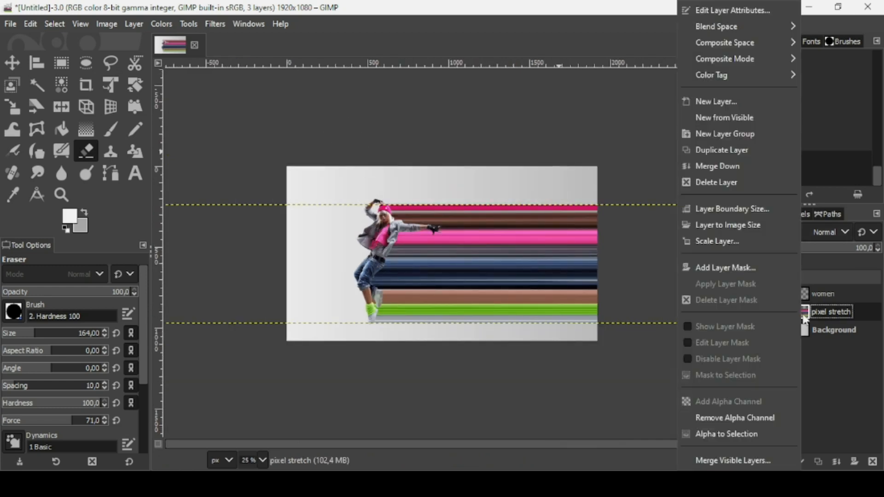
{"action": "left_click", "coordinate": [744, 224]}
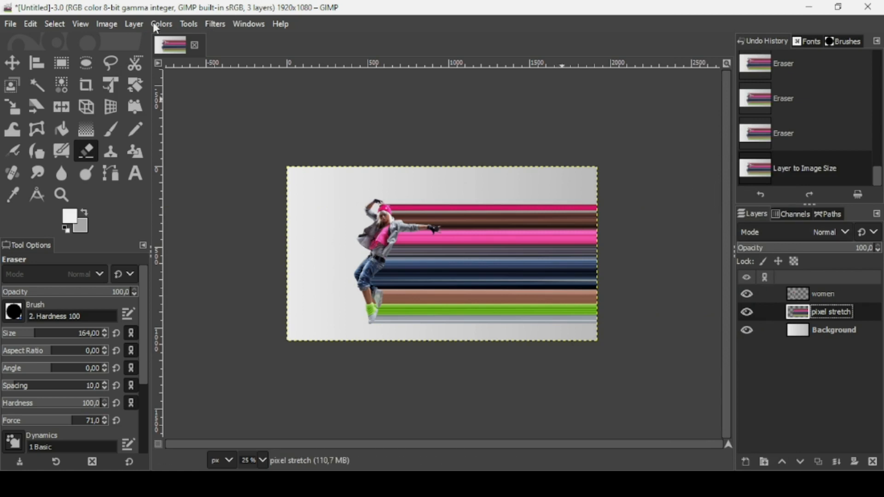
{"action": "left_click", "coordinate": [128, 27]}
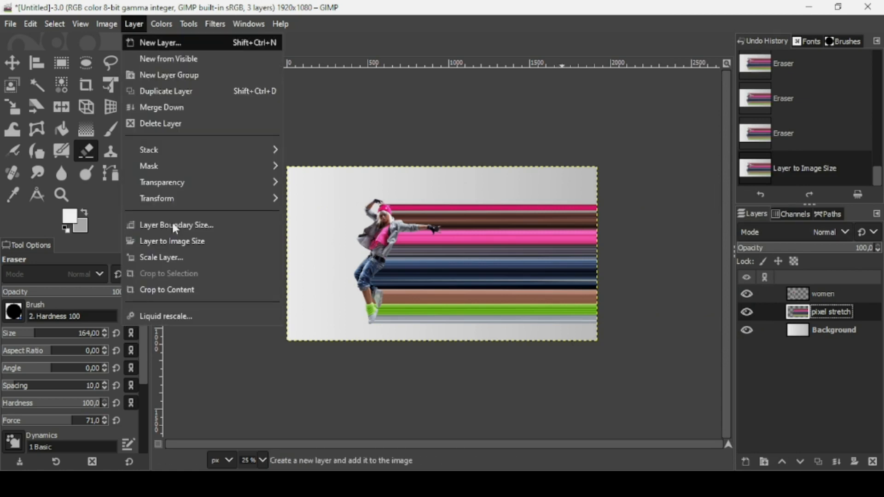
{"action": "left_click", "coordinate": [174, 289]}
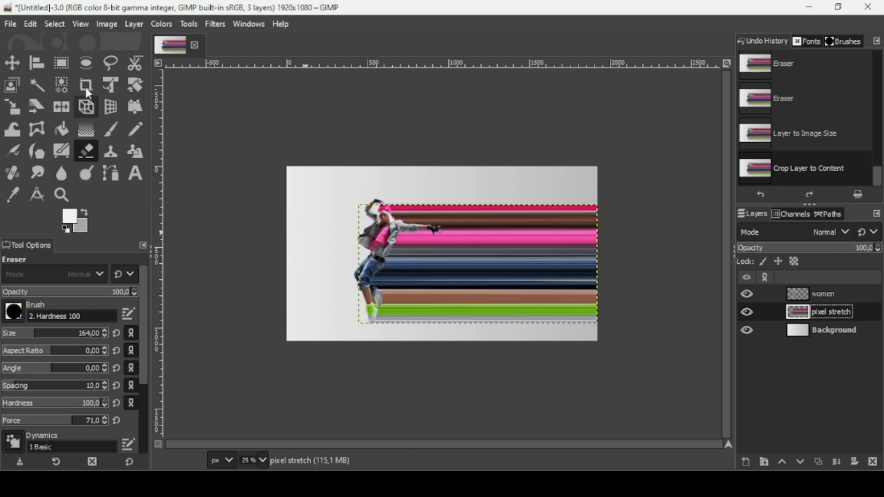
- Apply a Perspective transform to the pixel stretch layer so the stripes rise diagonally from the dancer past the image's upper right corner
{"action": "left_click", "coordinate": [90, 107]}
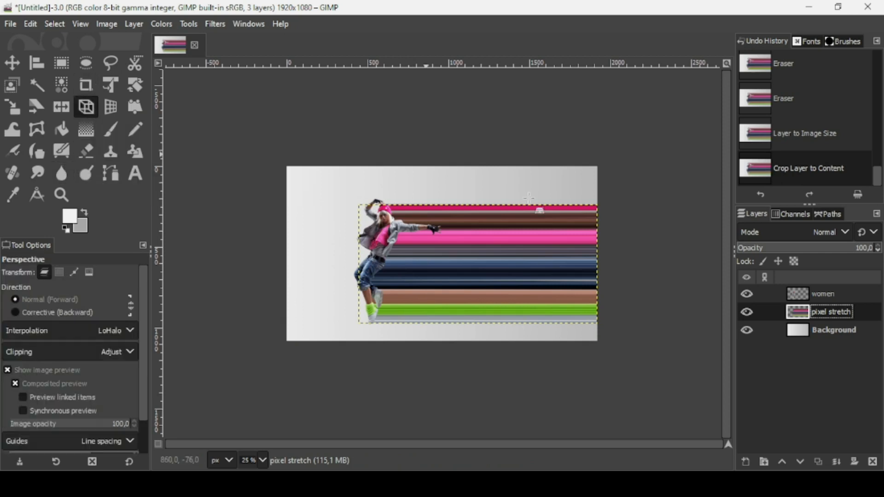
{"action": "left_click", "coordinate": [566, 237]}
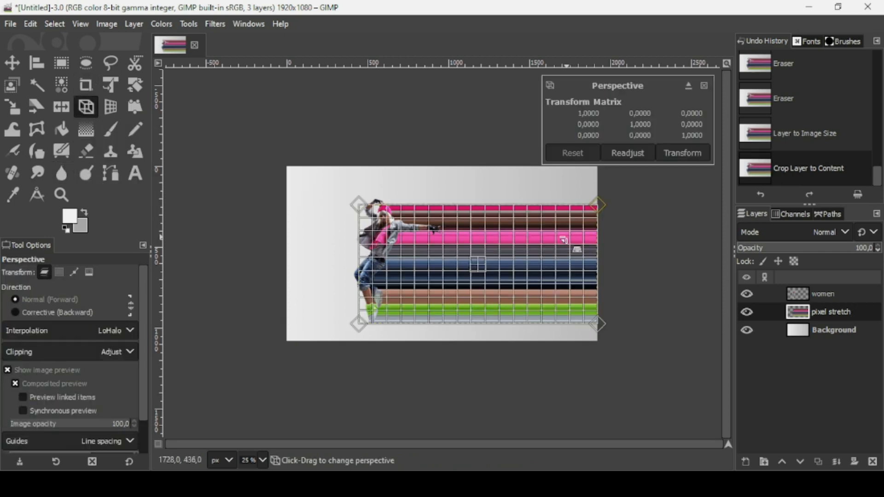
{"action": "left_click_drag", "start_coordinate": [598, 207], "coordinate": [597, 132]}
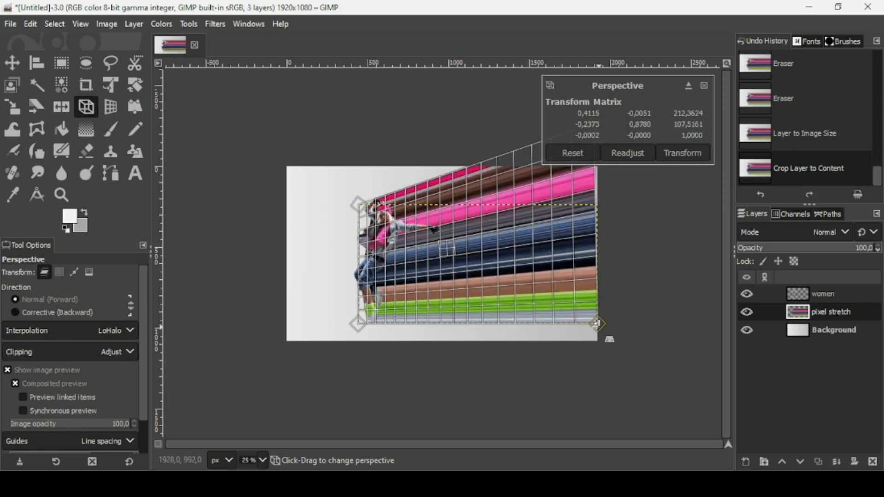
{"action": "left_click_drag", "start_coordinate": [595, 325], "coordinate": [651, 239]}
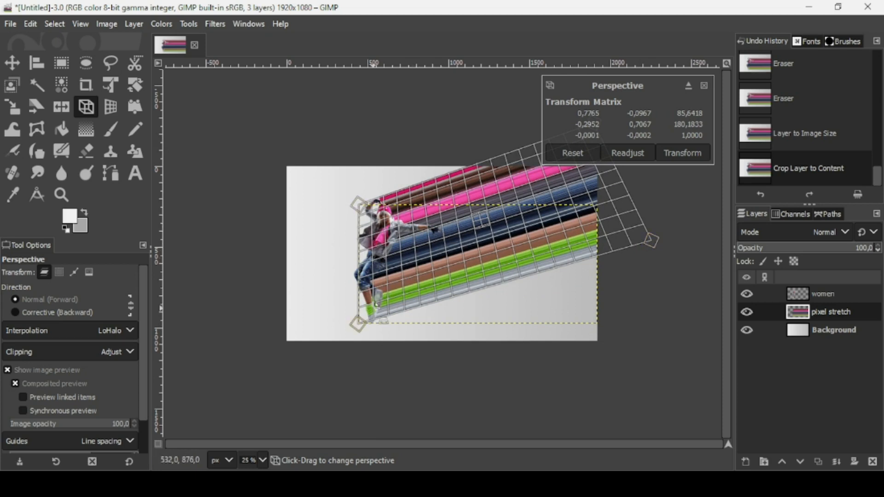
{"action": "scroll", "coordinate": [339, 307], "scroll_direction": "up", "scroll_amount": 2}
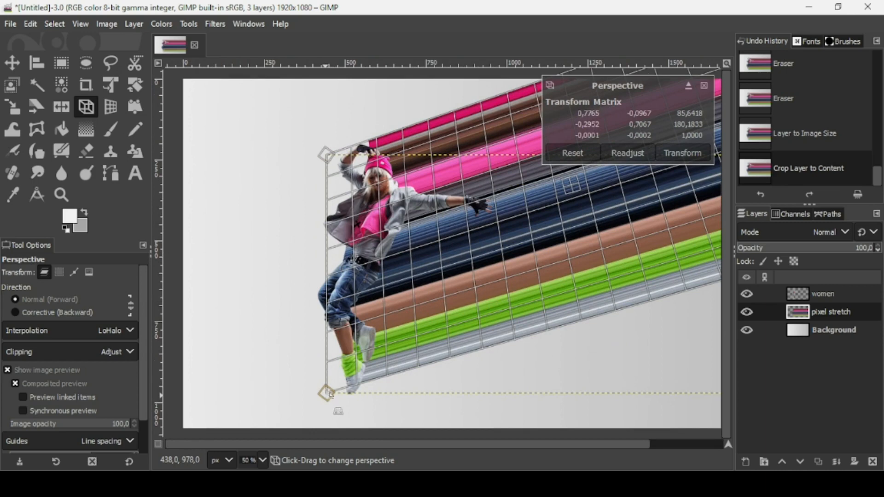
{"action": "left_click_drag", "start_coordinate": [330, 394], "coordinate": [323, 400]}
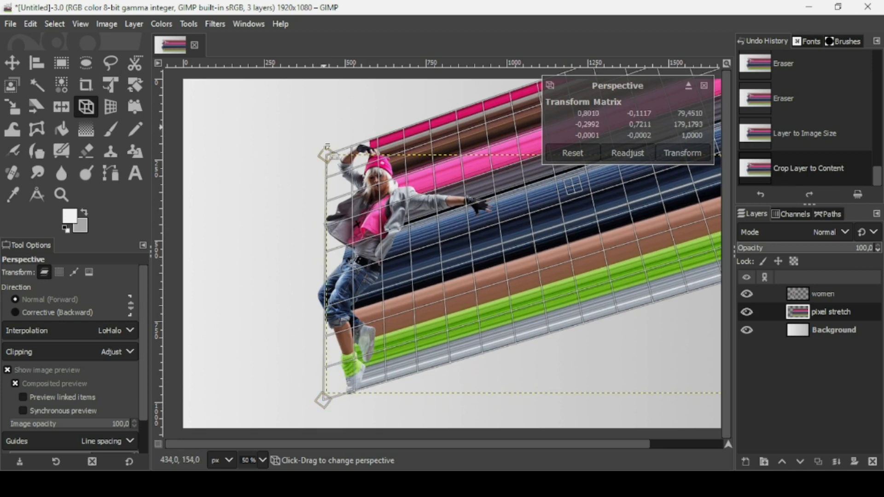
{"action": "left_click_drag", "start_coordinate": [325, 157], "coordinate": [334, 172]}
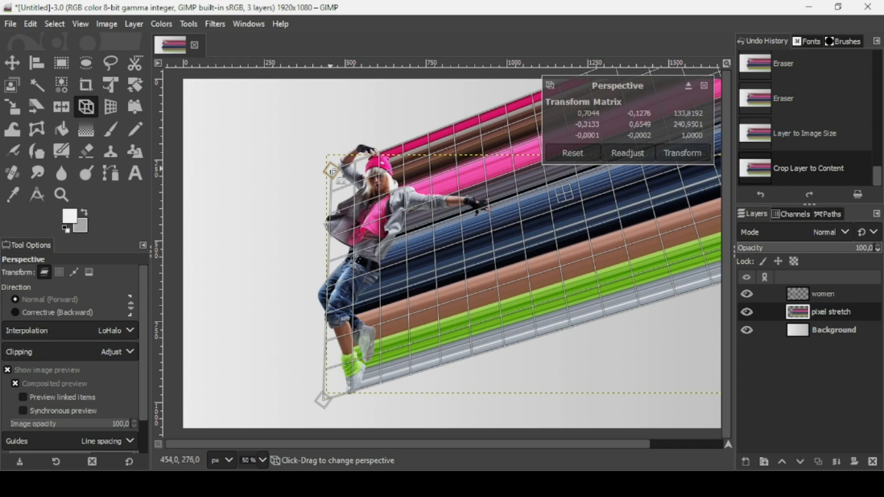
{"action": "key", "text": "Return"}
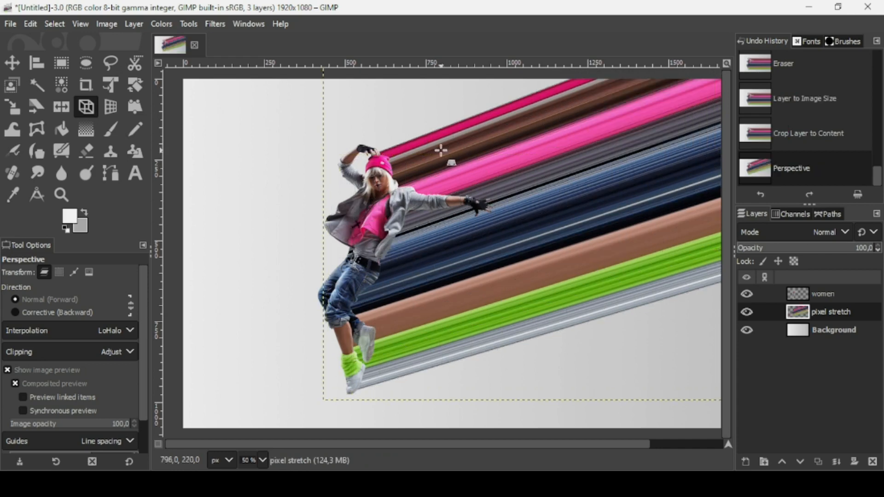
- Refine the stripes with a second Perspective transform, fitting their left-hand corners to the dancer's hat and lower shoe
{"action": "scroll", "coordinate": [440, 150], "scroll_direction": "up", "scroll_amount": 2}
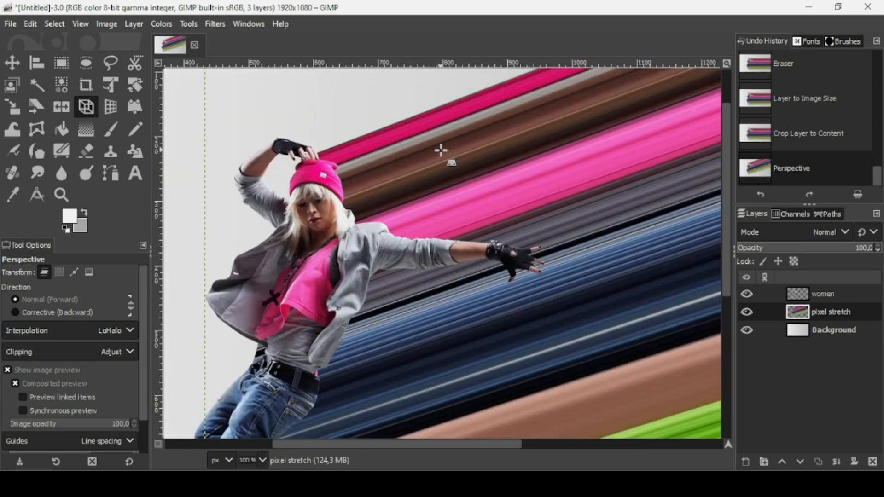
{"action": "left_click", "coordinate": [347, 160]}
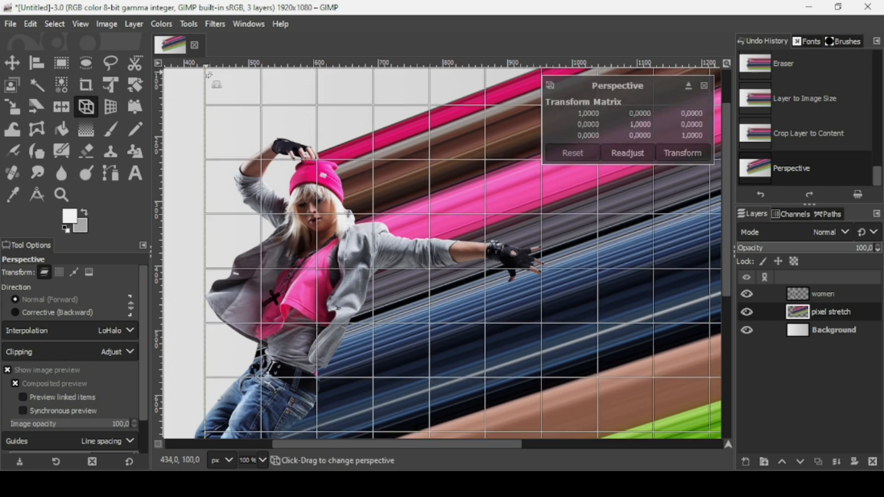
{"action": "left_click_drag", "start_coordinate": [208, 75], "coordinate": [256, 109]}
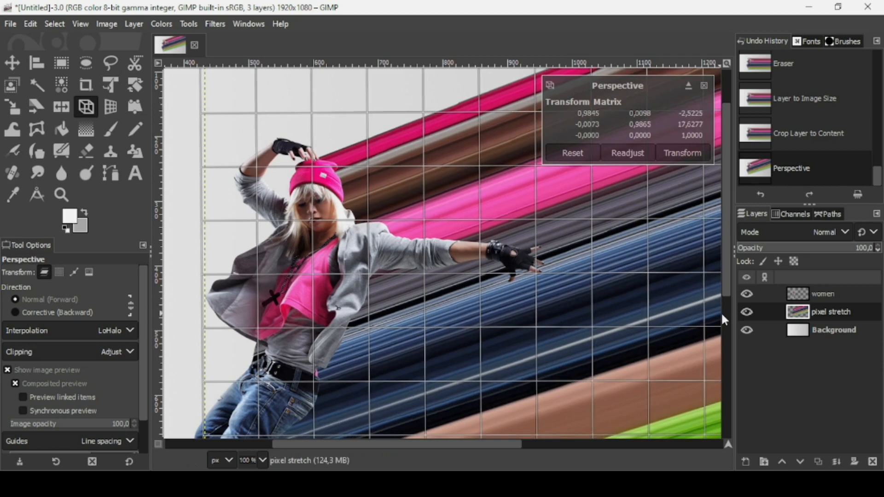
{"action": "scroll", "coordinate": [722, 313], "scroll_direction": "down", "scroll_amount": 5}
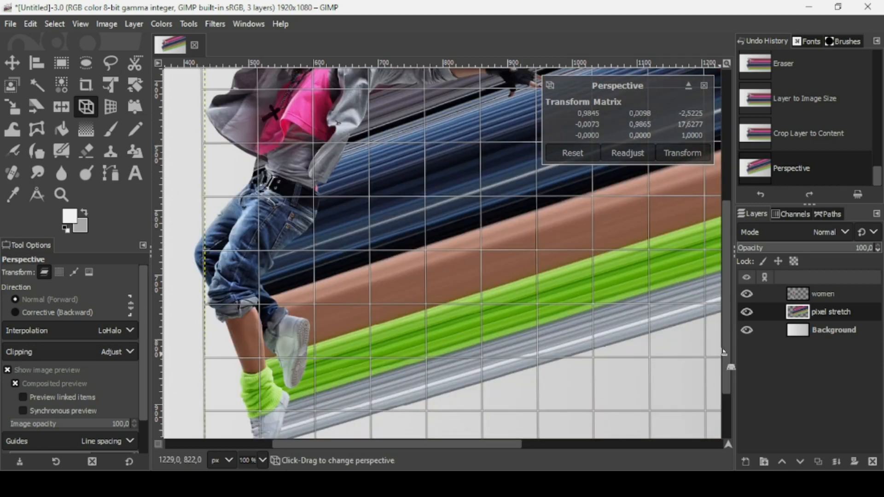
{"action": "scroll", "coordinate": [722, 363], "scroll_direction": "down", "scroll_amount": 1}
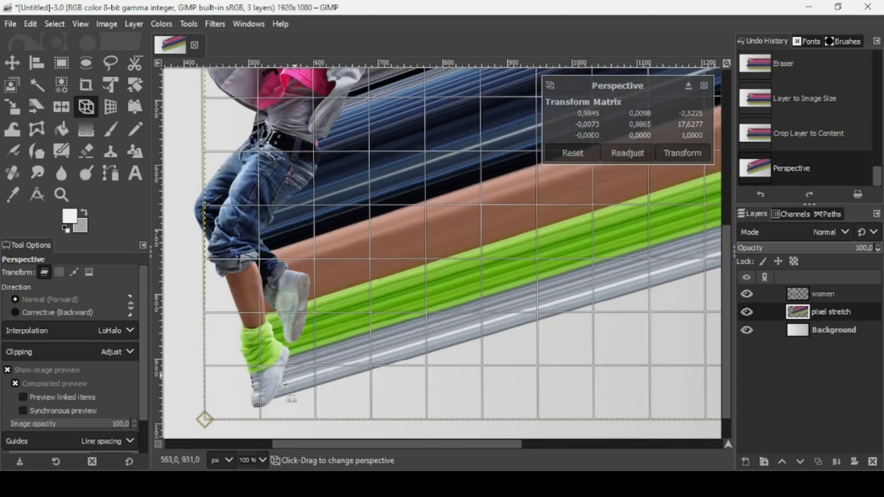
{"action": "left_click_drag", "start_coordinate": [287, 398], "coordinate": [279, 388]}
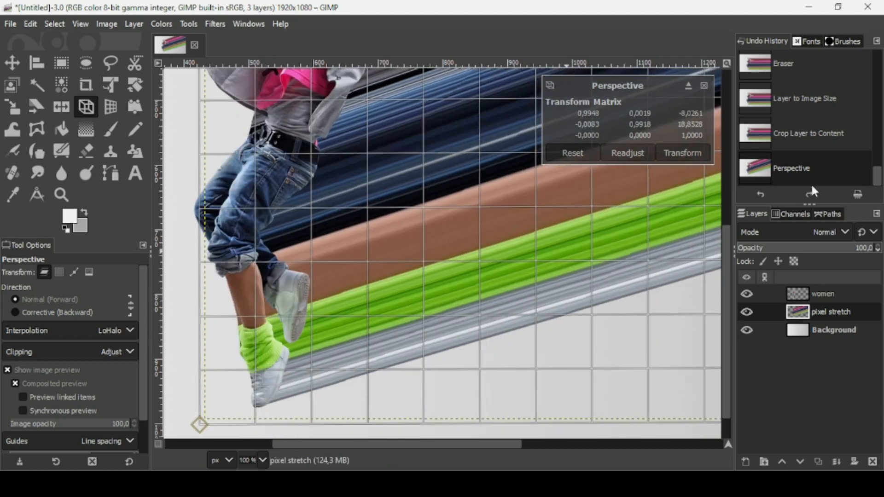
{"action": "scroll", "coordinate": [722, 159], "scroll_direction": "up", "scroll_amount": 4}
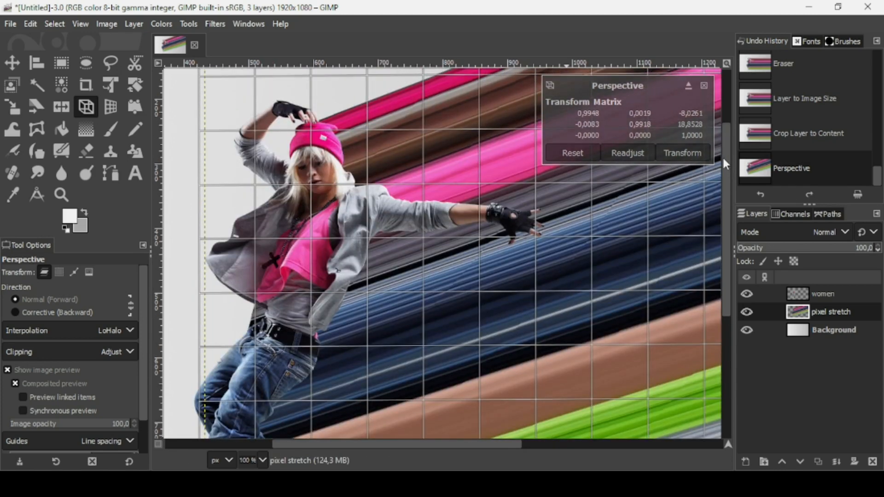
{"action": "key", "text": "Return"}
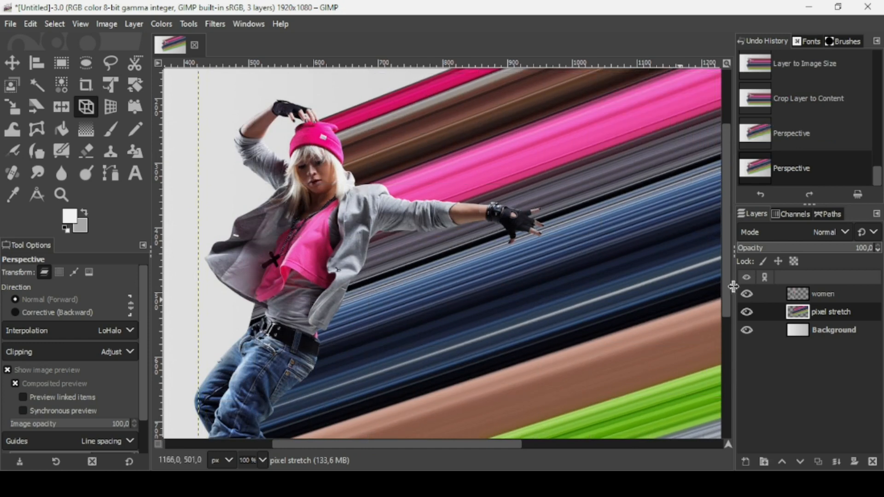
- Set the Eraser size to 60 and erase stripe residue along the outer side of the dancer's legs, shoe and hip
{"action": "scroll", "coordinate": [729, 293], "scroll_direction": "down", "scroll_amount": 1}
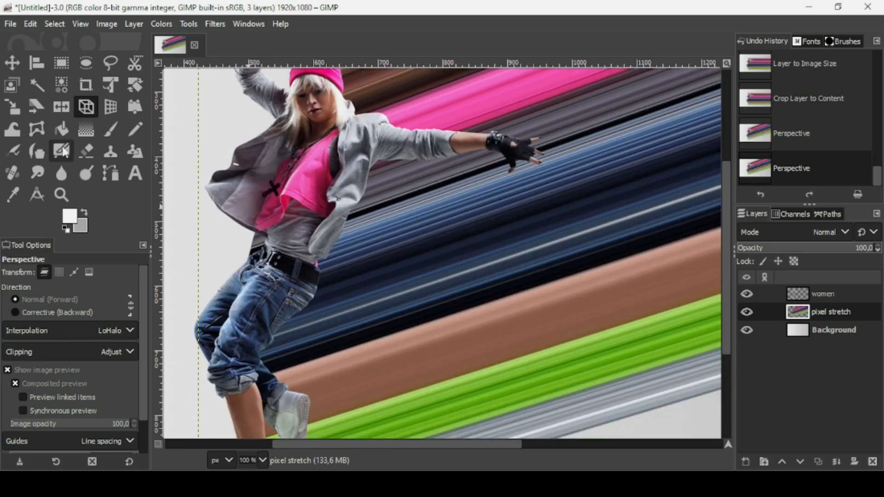
{"action": "left_click", "coordinate": [86, 151]}
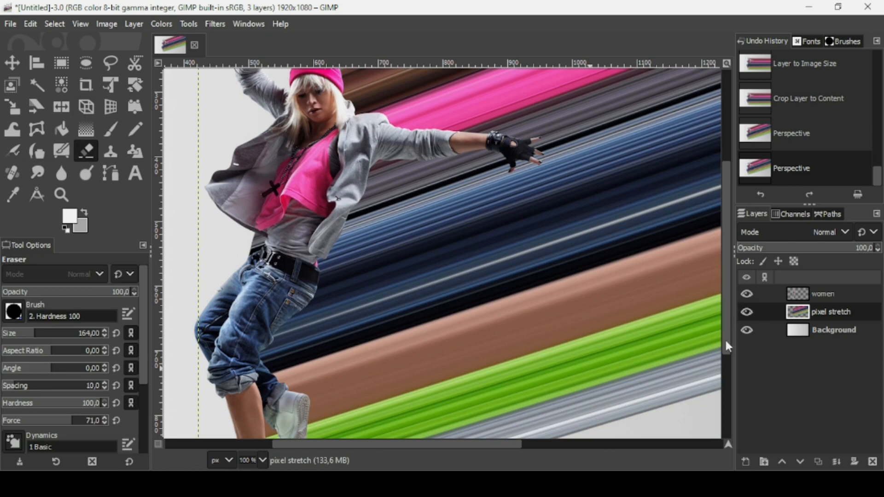
{"action": "scroll", "coordinate": [724, 350], "scroll_direction": "down", "scroll_amount": 2}
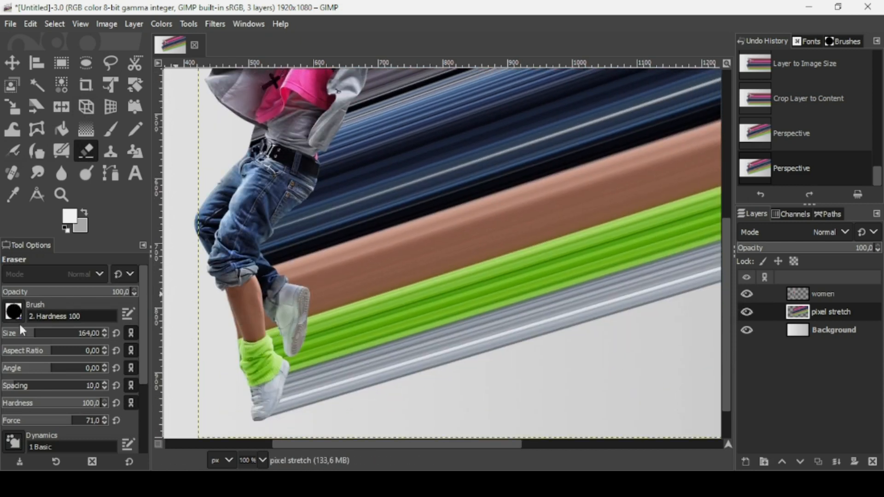
{"action": "left_click", "coordinate": [20, 333]}
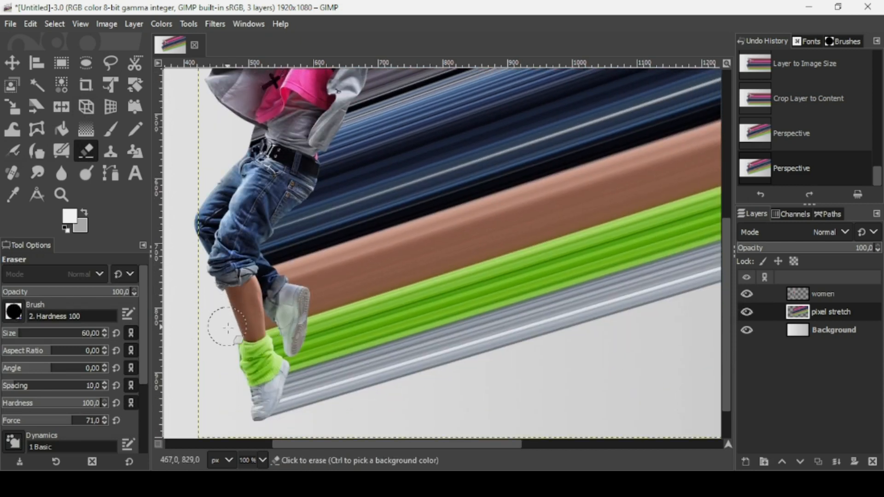
{"action": "left_click_drag", "start_coordinate": [233, 348], "coordinate": [233, 358]}
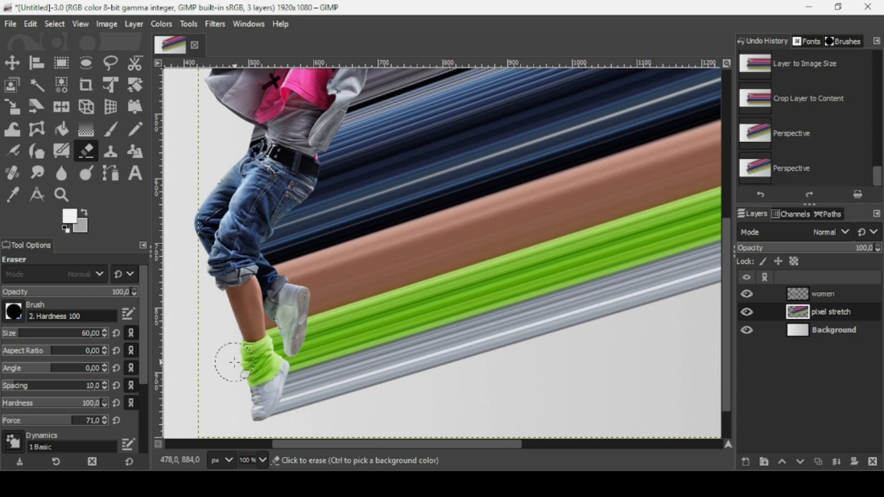
{"action": "left_click", "coordinate": [236, 401]}
{"action": "left_click_drag", "start_coordinate": [220, 133], "coordinate": [231, 140]}
{"action": "mouse_move", "coordinate": [215, 187]}
{"action": "left_mouse_down"}
{"action": "mouse_move", "coordinate": [223, 290]}
{"action": "mouse_move", "coordinate": [240, 333]}
{"action": "left_mouse_up"}
- Erase the remaining stripe residue on the pixel stretch layer around the dancer's upper body
{"action": "left_click", "coordinate": [726, 106]}
{"action": "left_click", "coordinate": [276, 148]}
{"action": "left_click", "coordinate": [275, 153]}
{"action": "scroll", "coordinate": [368, 330], "scroll_direction": "down", "scroll_amount": 2}
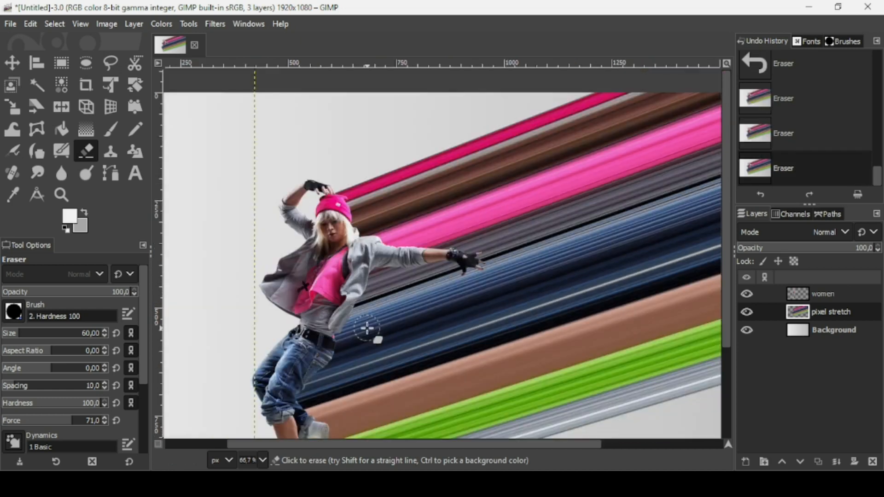
{"action": "scroll", "coordinate": [367, 328], "scroll_direction": "down", "scroll_amount": 1}
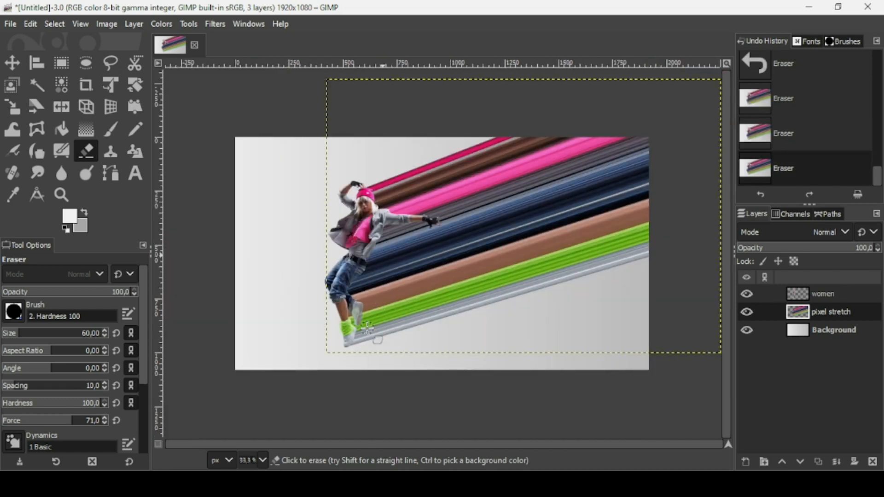
- Check the women layer by toggling its visibility and duplicate it
{"action": "left_click", "coordinate": [802, 301]}
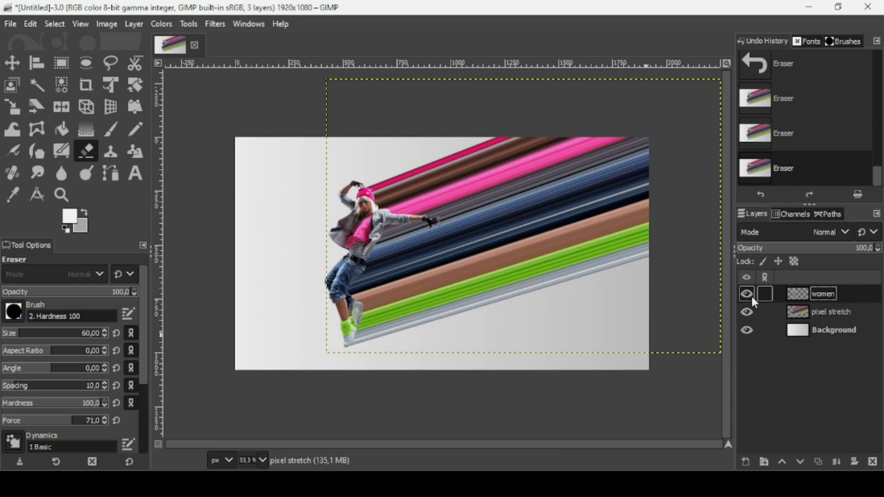
{"action": "left_click", "coordinate": [747, 294]}
{"action": "left_click", "coordinate": [747, 294]}
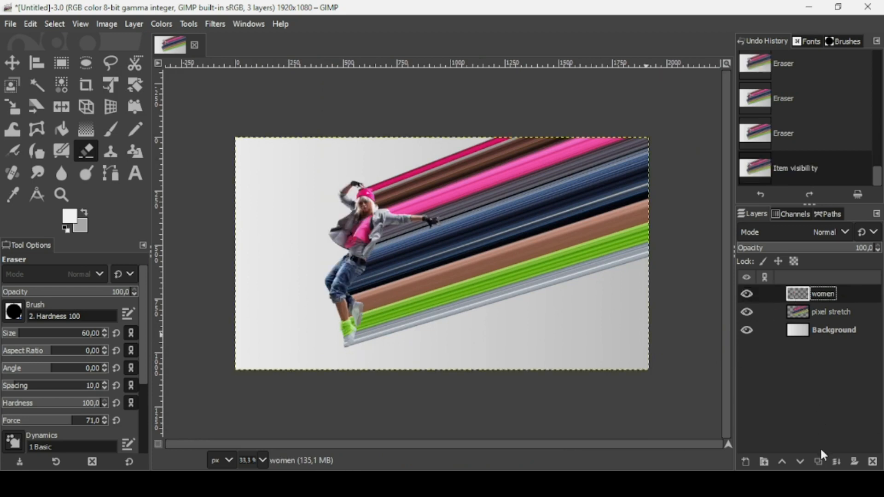
{"action": "left_click", "coordinate": [817, 461]}
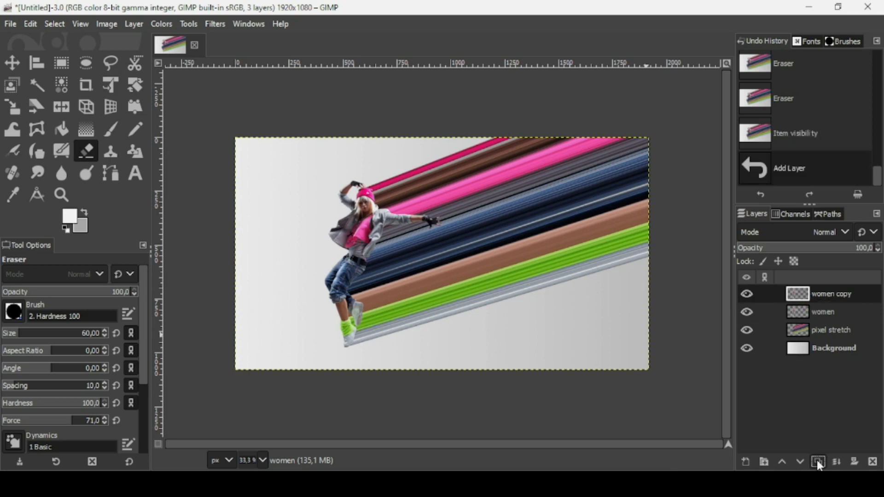
- Add a black Drop Shadow with increased opacity to the original women layer and compare it with the layer hidden and shown
{"action": "left_click", "coordinate": [795, 312]}
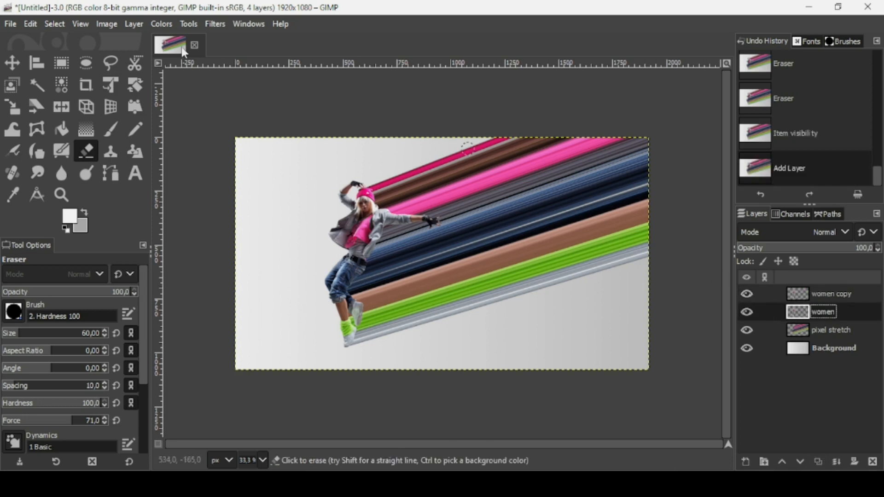
{"action": "left_click", "coordinate": [214, 24]}
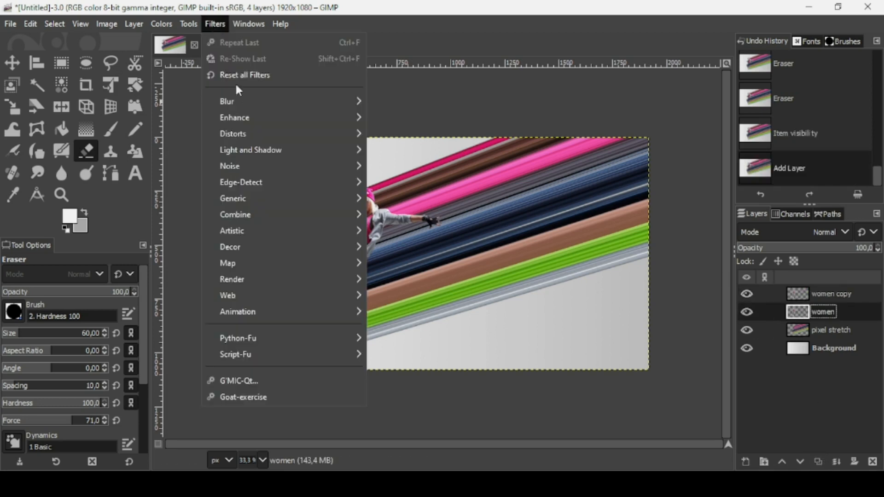
{"action": "mouse_move", "coordinate": [250, 145]}
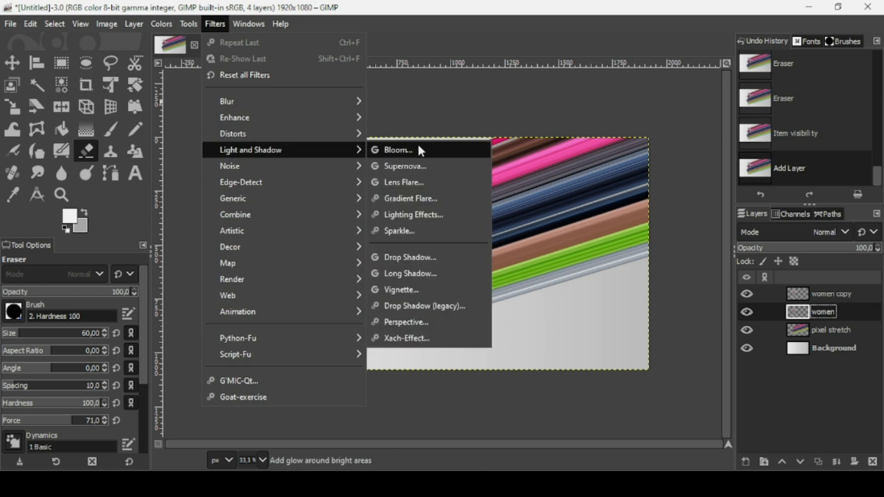
{"action": "left_click", "coordinate": [409, 261]}
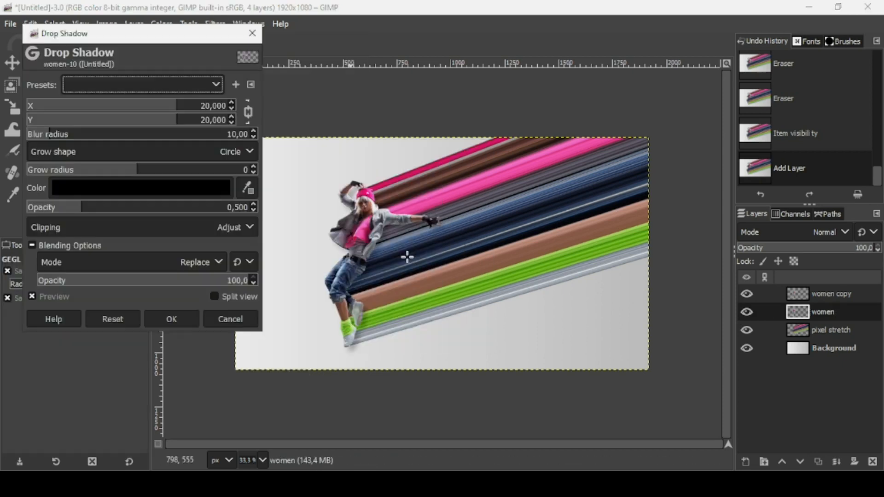
{"action": "left_click", "coordinate": [107, 212]}
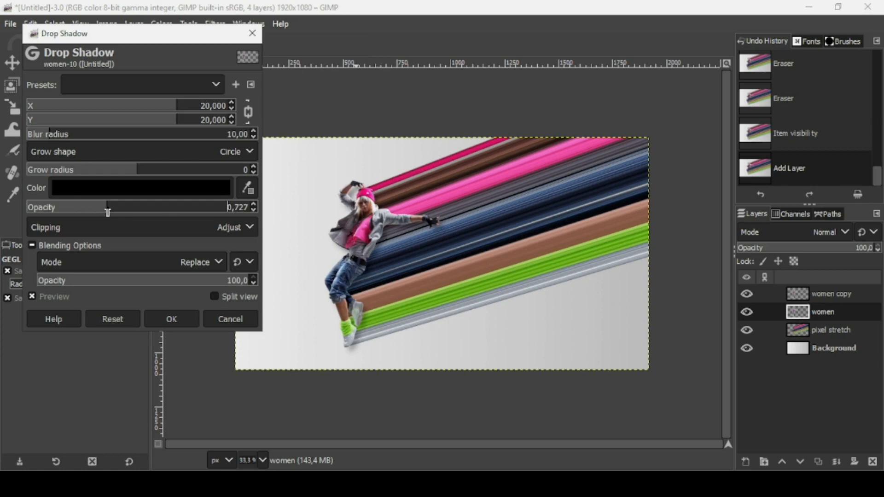
{"action": "left_click_drag", "start_coordinate": [107, 212], "coordinate": [97, 213]}
{"action": "left_click", "coordinate": [171, 317]}
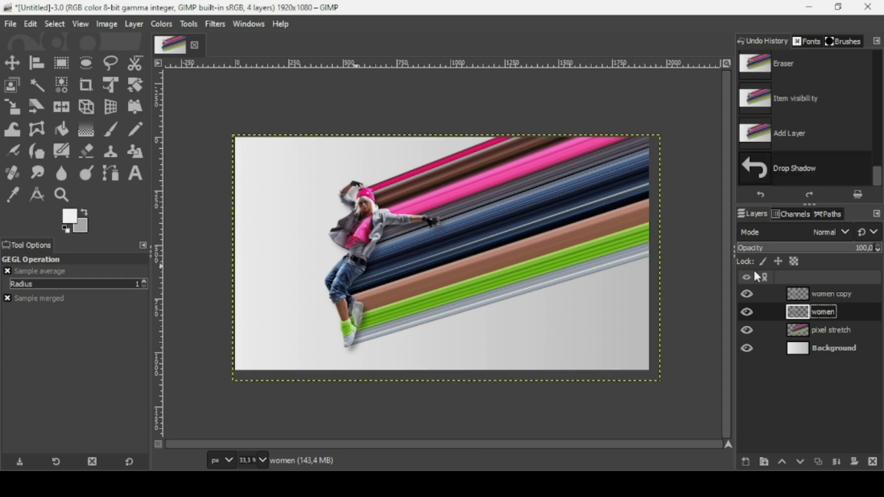
{"action": "left_click", "coordinate": [747, 312]}
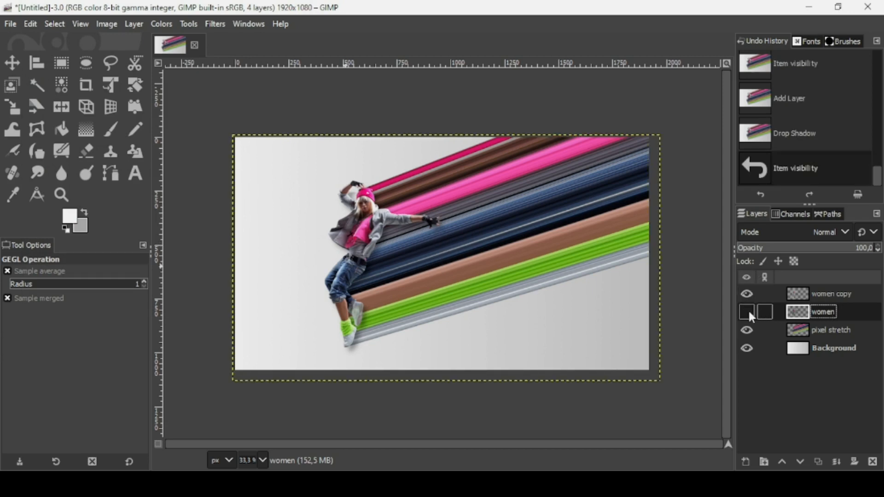
{"action": "left_click", "coordinate": [748, 312]}
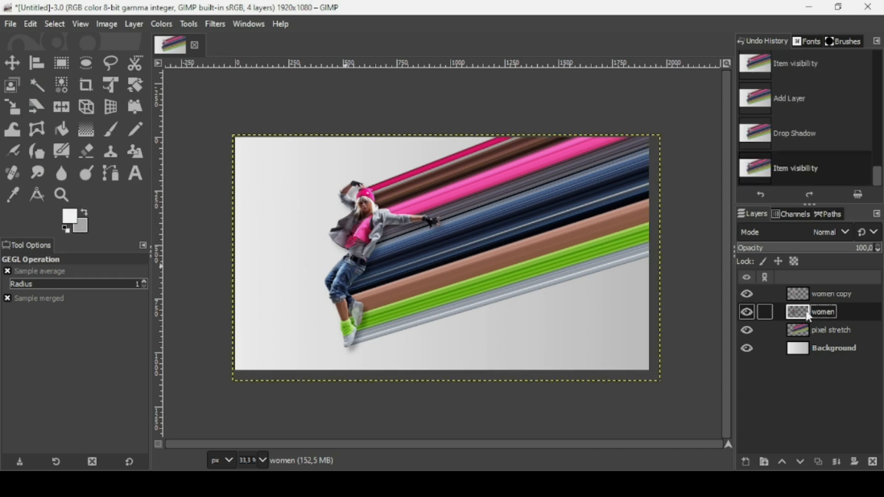
- Set the Eraser size to 106 and erase the women layer's shadow where it falls on the background beside and below the dancer
{"action": "left_click", "coordinate": [90, 156]}
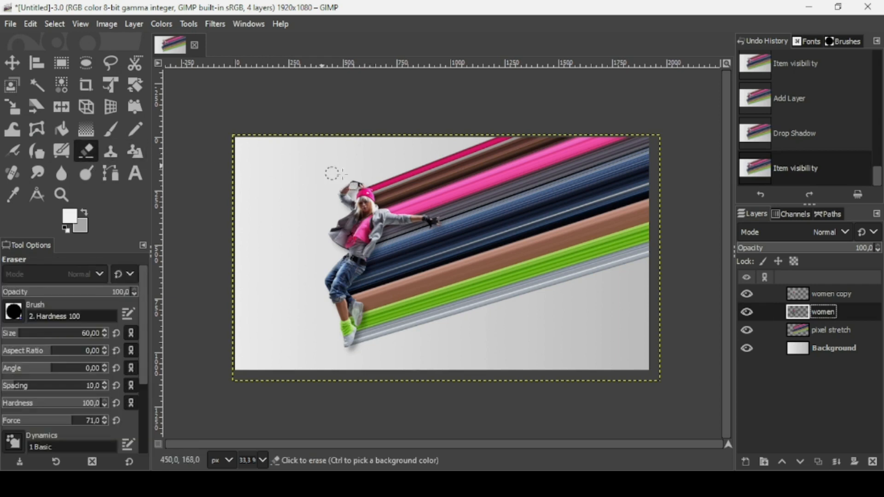
{"action": "left_click", "coordinate": [27, 333]}
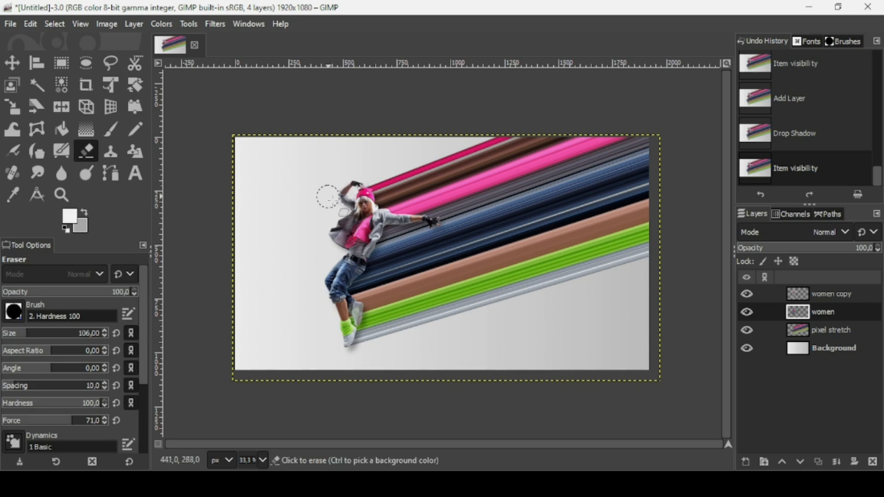
{"action": "mouse_move", "coordinate": [328, 197]}
{"action": "left_mouse_down"}
{"action": "mouse_move", "coordinate": [347, 205]}
{"action": "mouse_move", "coordinate": [333, 215]}
{"action": "mouse_move", "coordinate": [343, 278]}
{"action": "mouse_move", "coordinate": [332, 288]}
{"action": "mouse_move", "coordinate": [336, 359]}
{"action": "left_mouse_up"}
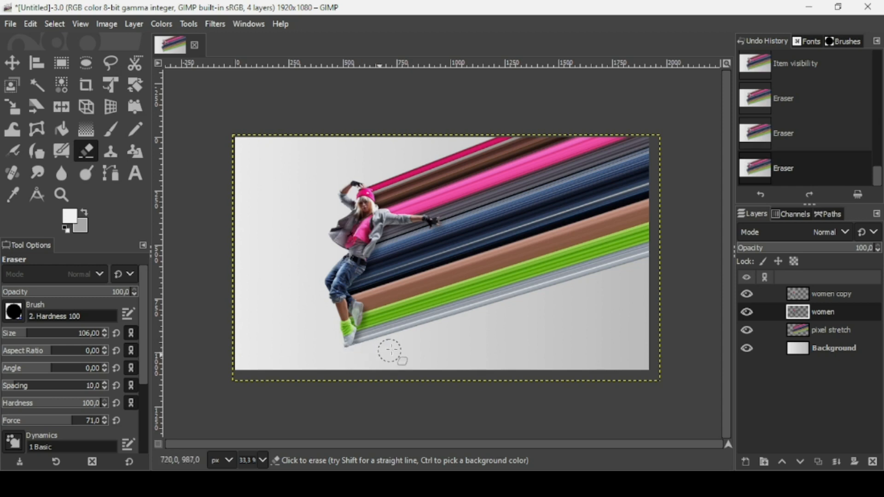
{"action": "left_click_drag", "start_coordinate": [391, 351], "coordinate": [392, 349]}
- Load the pixel stretch layer's alpha as a selection and add a transparent 1920 × 1080 px layer above all other layers
{"action": "left_click", "coordinate": [829, 330]}
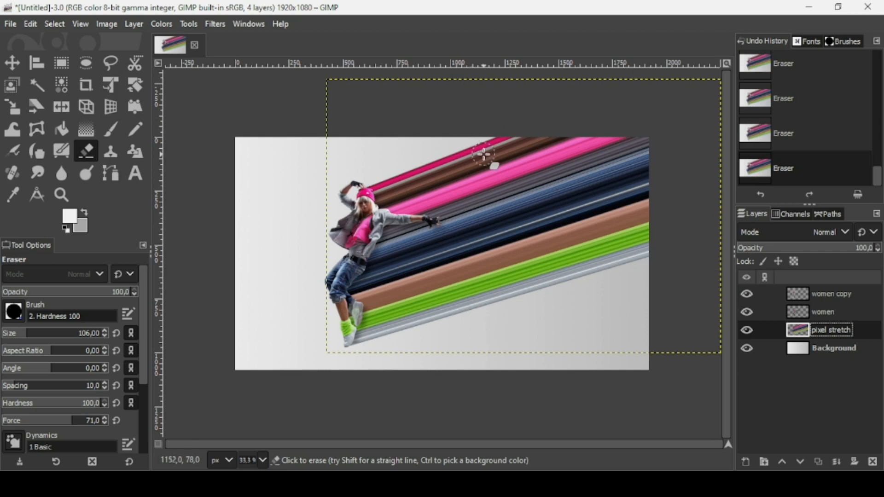
{"action": "right_click", "coordinate": [805, 340]}
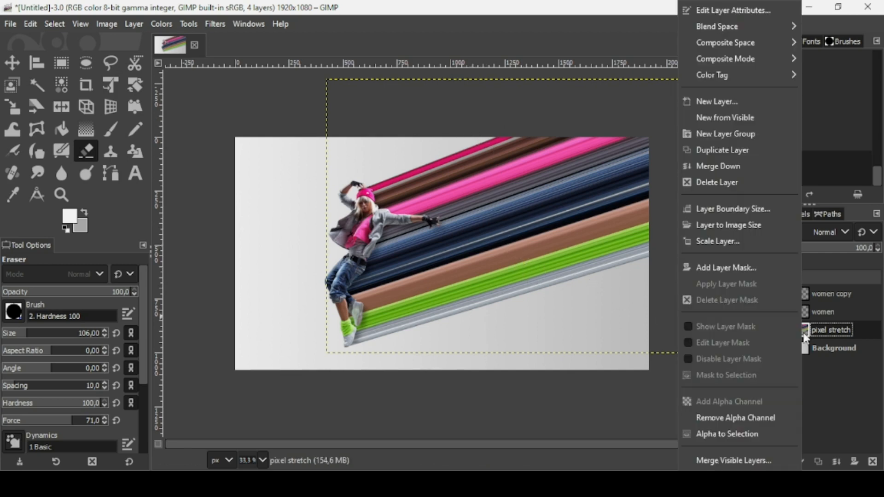
{"action": "left_click", "coordinate": [755, 432]}
{"action": "left_click", "coordinate": [744, 459]}
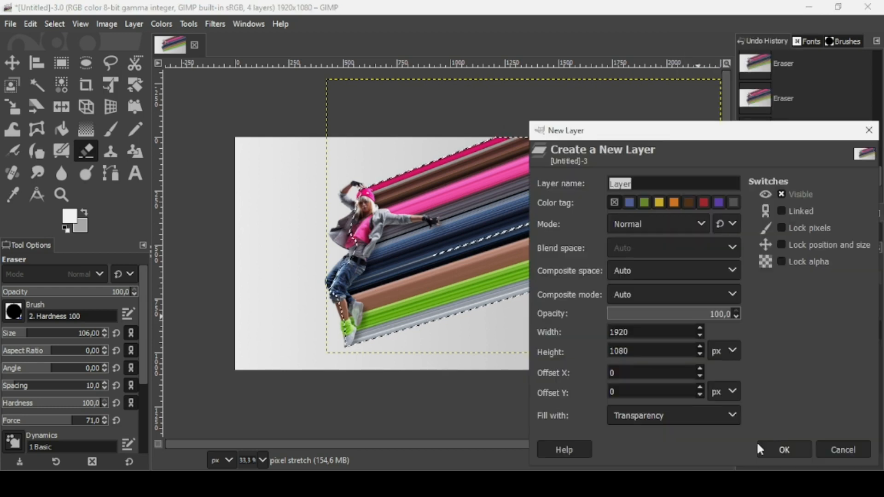
{"action": "left_click", "coordinate": [799, 447]}
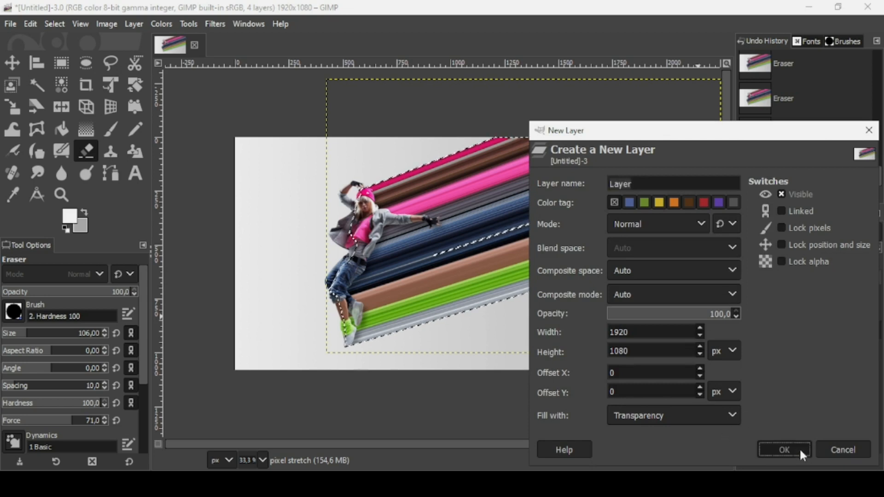
{"action": "left_click_drag", "start_coordinate": [804, 306], "coordinate": [805, 295]}
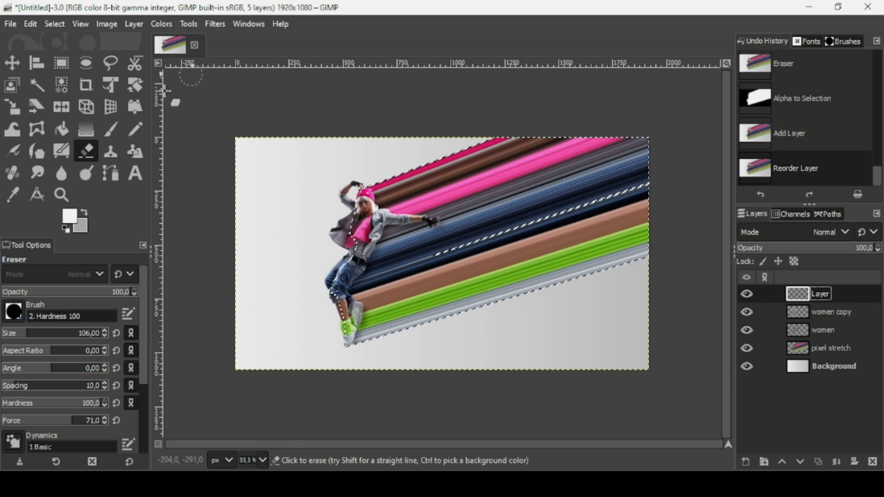
- Paint two parallel straight white bands diagonally across the selected stripes using a Paintbrush with size 327, hardness 37 and force 31
{"action": "left_click", "coordinate": [104, 132]}
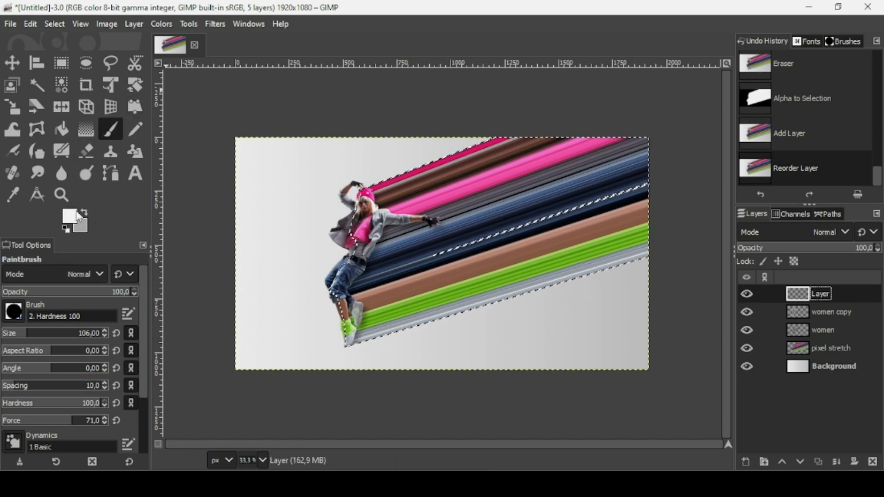
{"action": "left_click", "coordinate": [45, 340]}
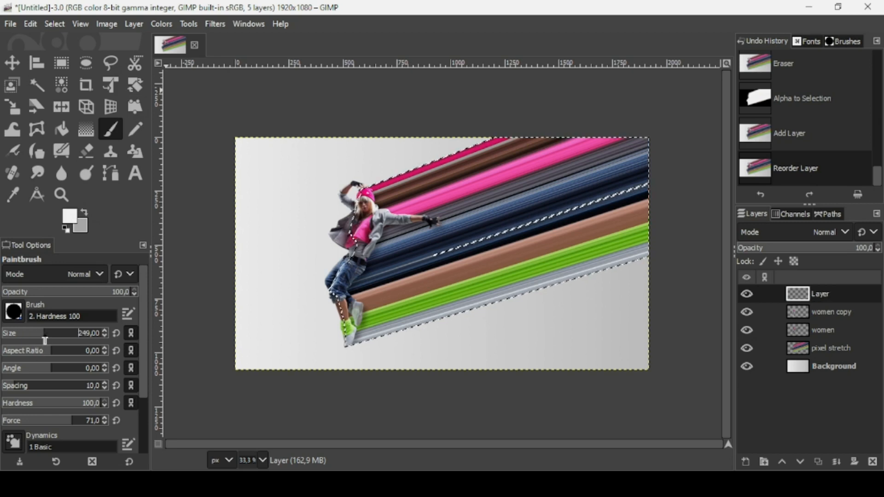
{"action": "left_click", "coordinate": [39, 405]}
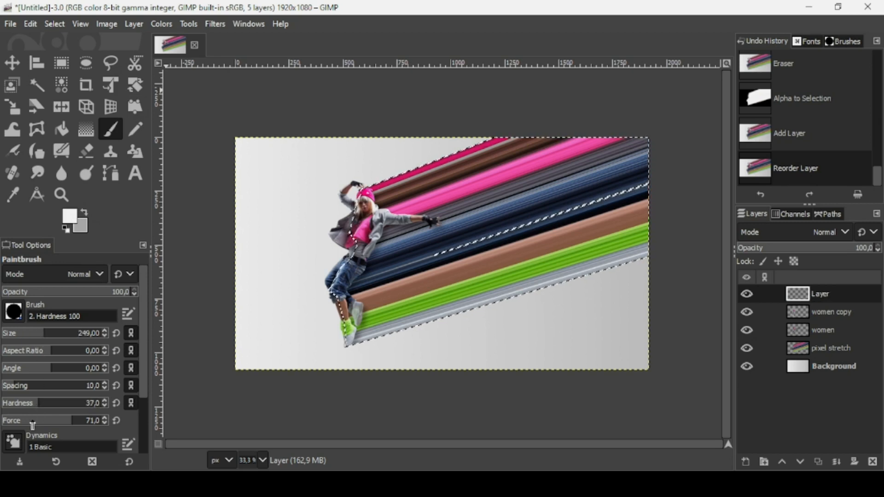
{"action": "left_click", "coordinate": [32, 423]}
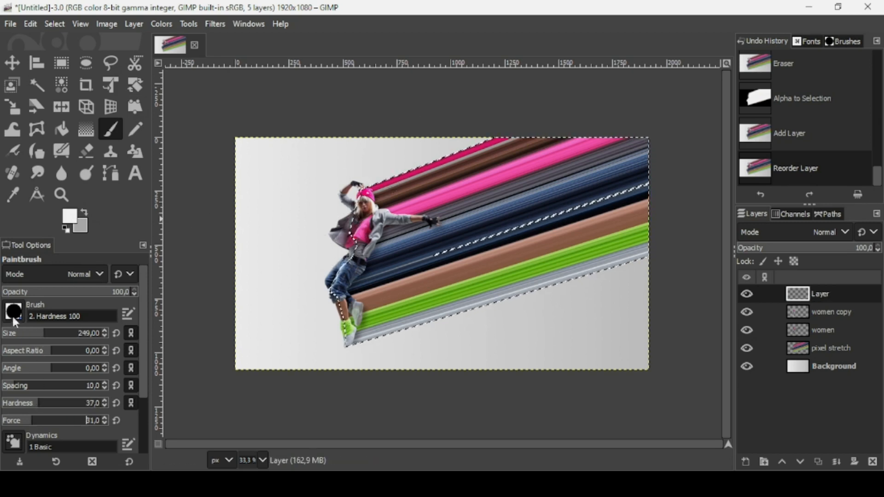
{"action": "left_click", "coordinate": [52, 334]}
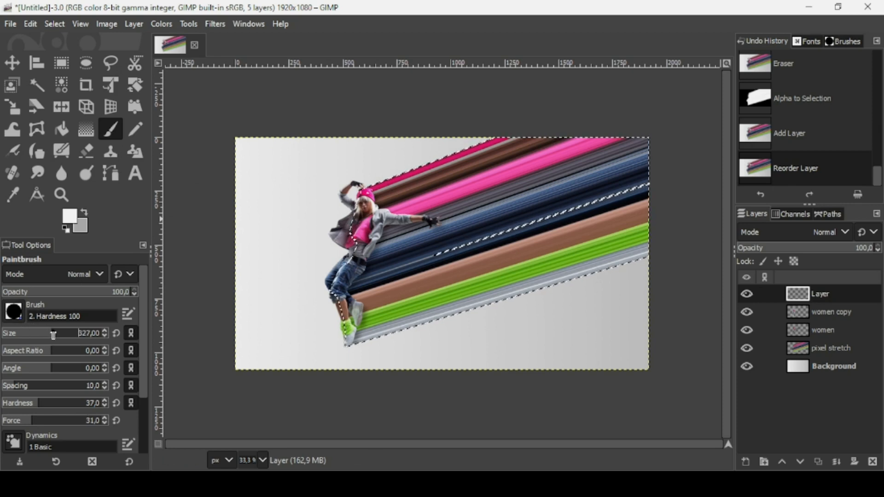
{"action": "left_click", "coordinate": [413, 114]}
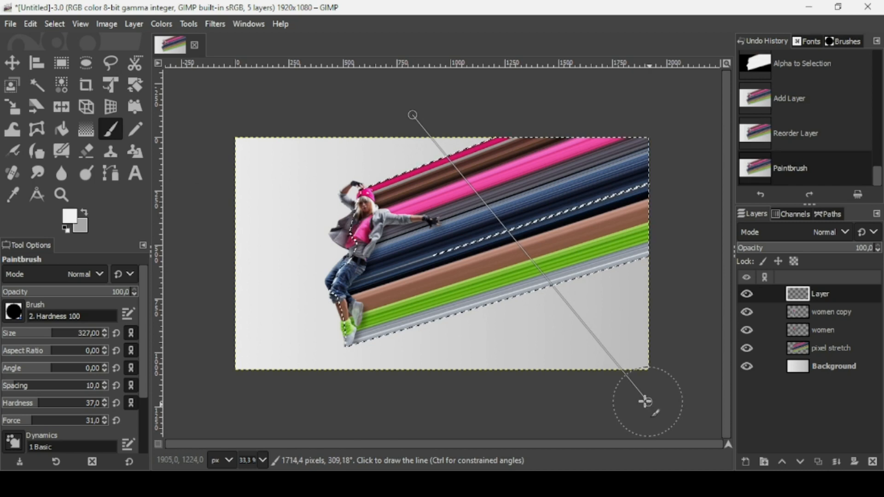
{"action": "left_click", "coordinate": [616, 402], "text": "shift"}
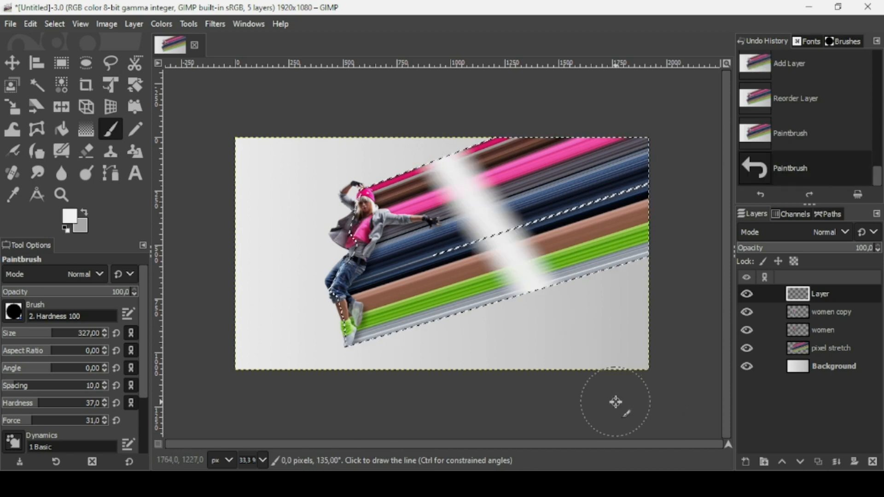
{"action": "left_click", "coordinate": [535, 94]}
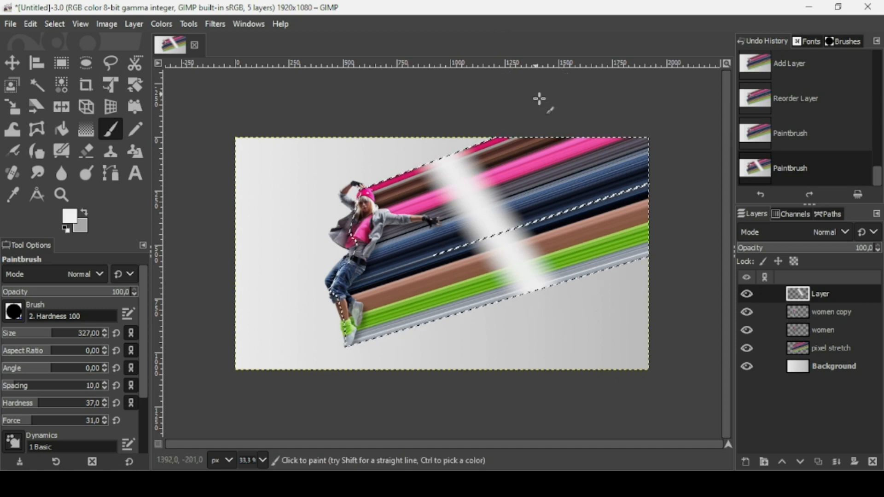
{"action": "left_click", "coordinate": [701, 346], "text": "shift"}
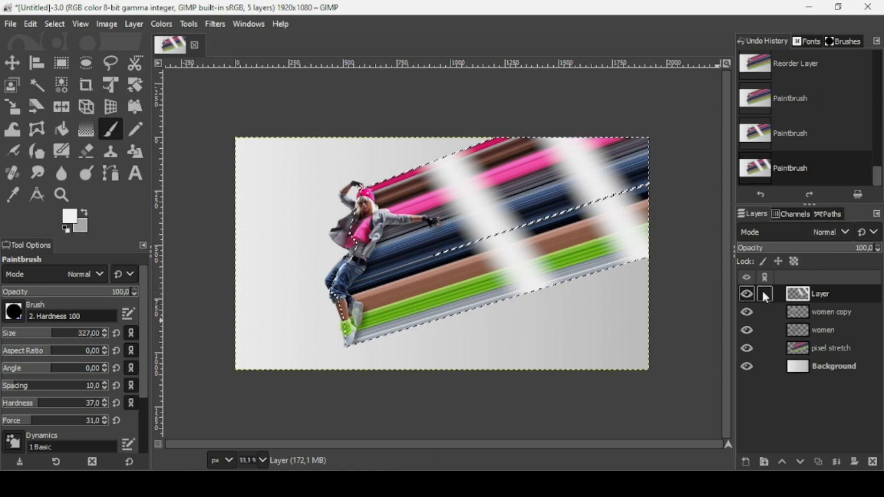
- Compare the white bands layer hidden and shown, and set its blend mode to Overlay with opacity 15.6
{"action": "left_click", "coordinate": [745, 293]}
{"action": "left_click", "coordinate": [746, 294]}
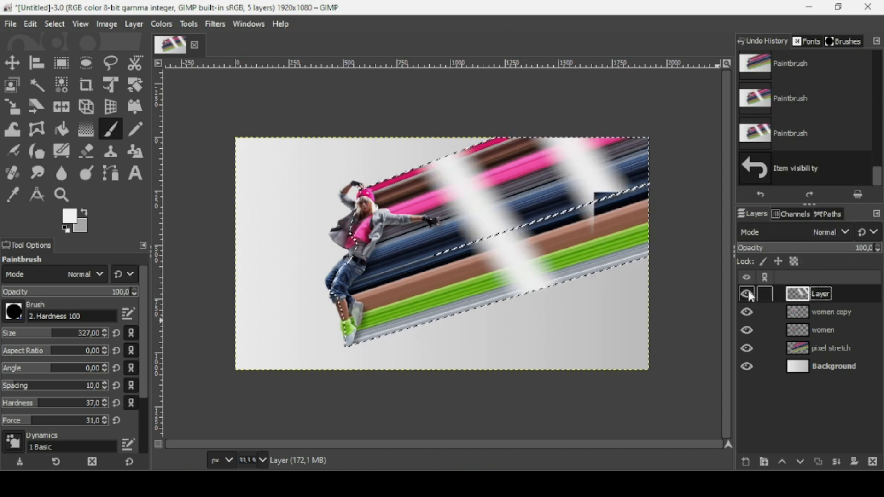
{"action": "left_click", "coordinate": [801, 231]}
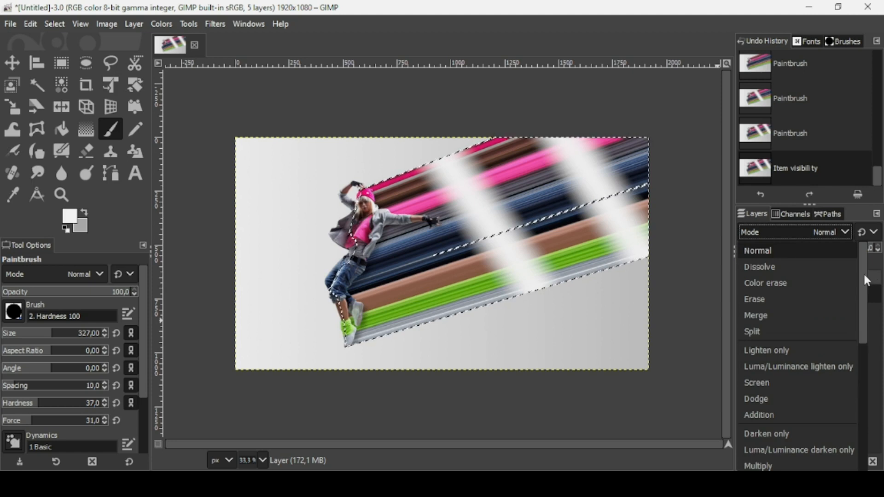
{"action": "left_click_drag", "start_coordinate": [862, 272], "coordinate": [857, 355]}
{"action": "left_click", "coordinate": [807, 318]}
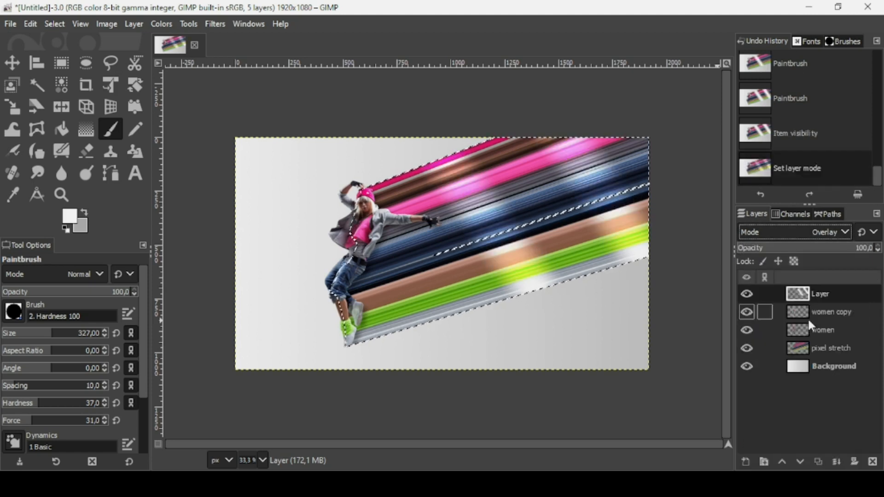
{"action": "left_click_drag", "start_coordinate": [810, 251], "coordinate": [758, 250]}
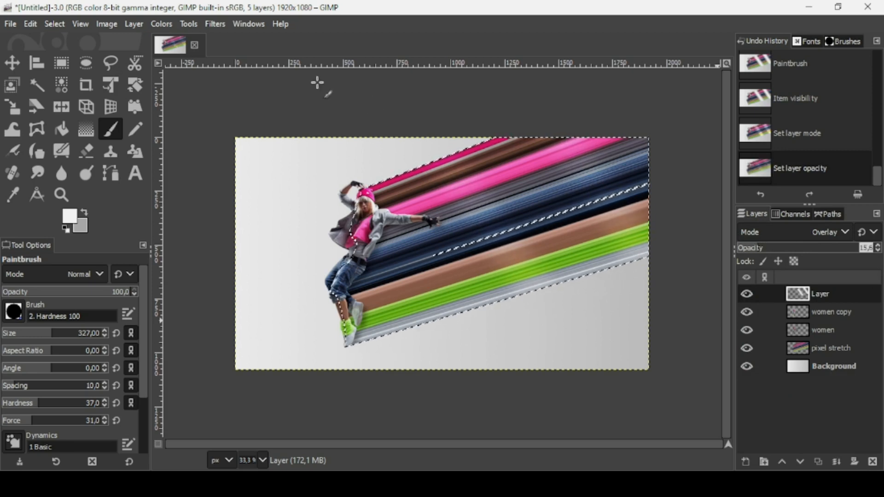
- Clear the selection around the stripes and set the white bands layer's opacity to 26.4
{"action": "left_click", "coordinate": [49, 24]}
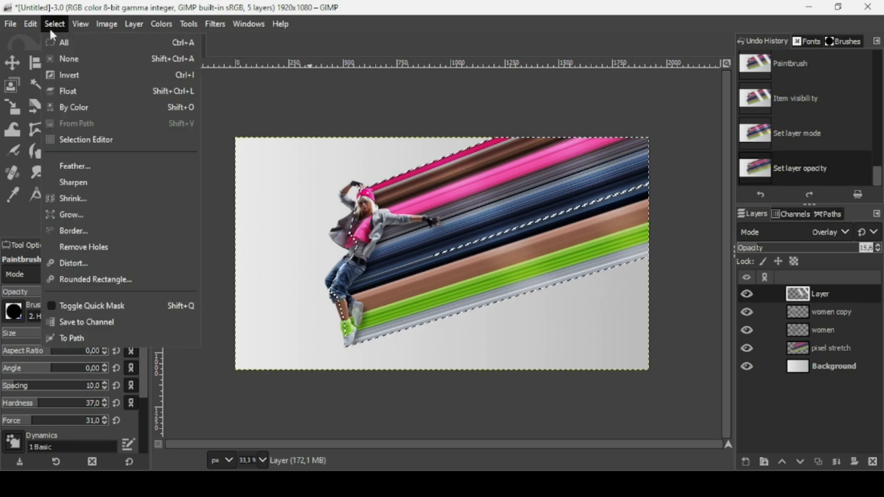
{"action": "left_click", "coordinate": [59, 58]}
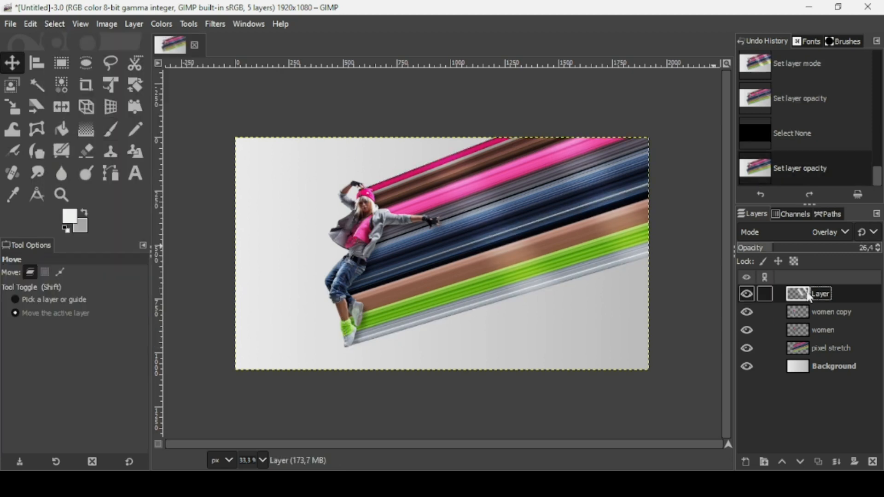
- Create a new layer from everything visible above the white bands layer and inspect the merged image
{"action": "right_click", "coordinate": [812, 293]}
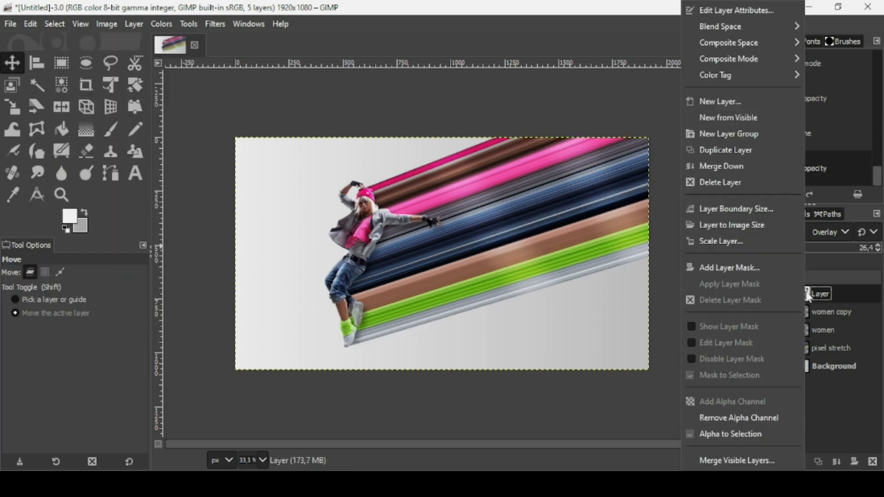
{"action": "left_click", "coordinate": [748, 118]}
{"action": "scroll", "coordinate": [354, 294], "scroll_direction": "up", "scroll_amount": 2}
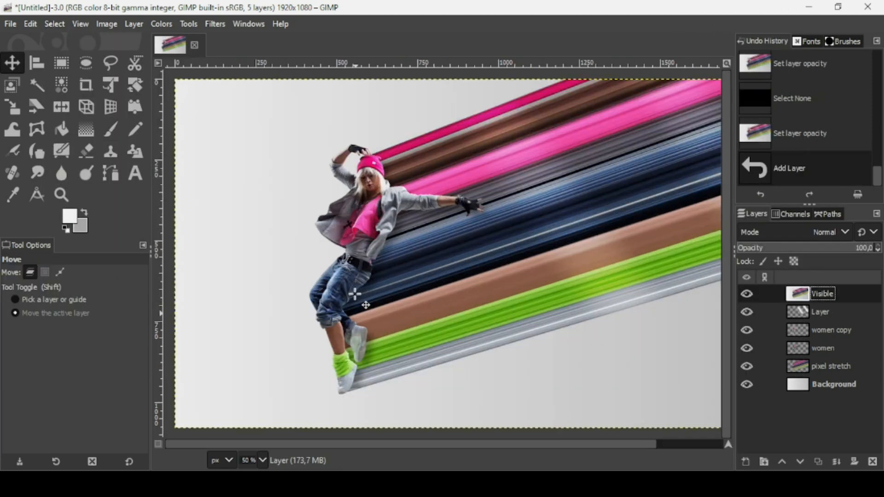
{"action": "scroll", "coordinate": [355, 294], "scroll_direction": "down", "scroll_amount": 2}
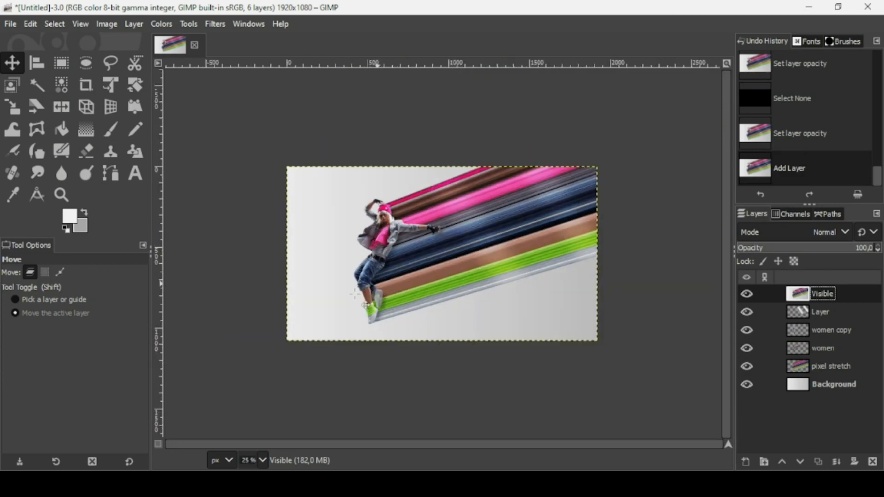